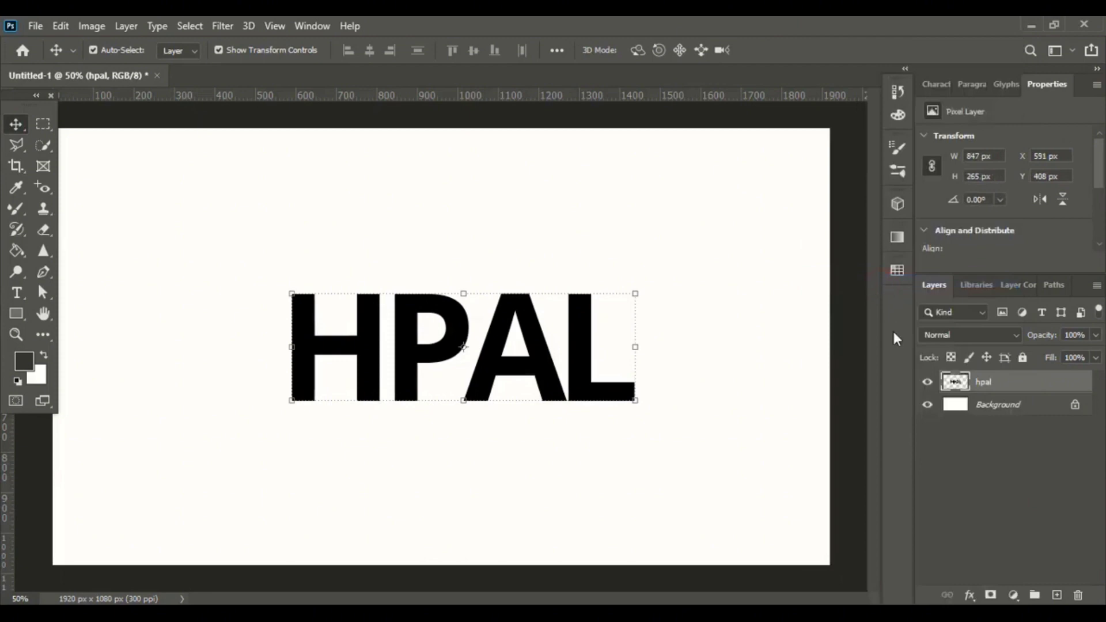
Select the H letter with a rectangular marquee and cut it to a new layer.
click(196, 209)
click(43, 125)
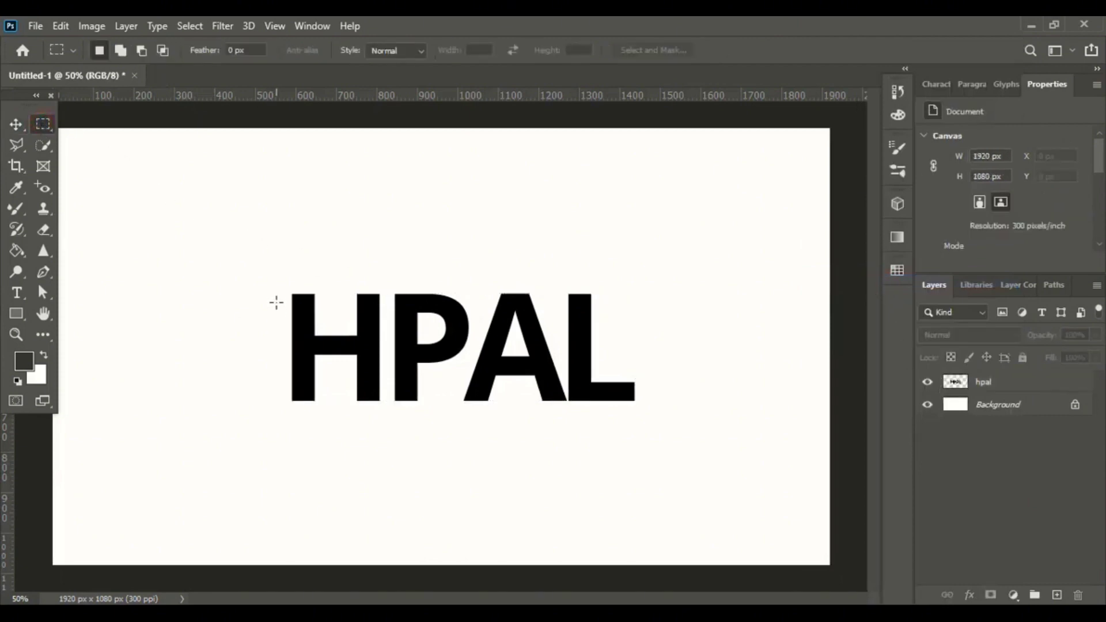
drag(280, 280, 385, 417)
click(1033, 384)
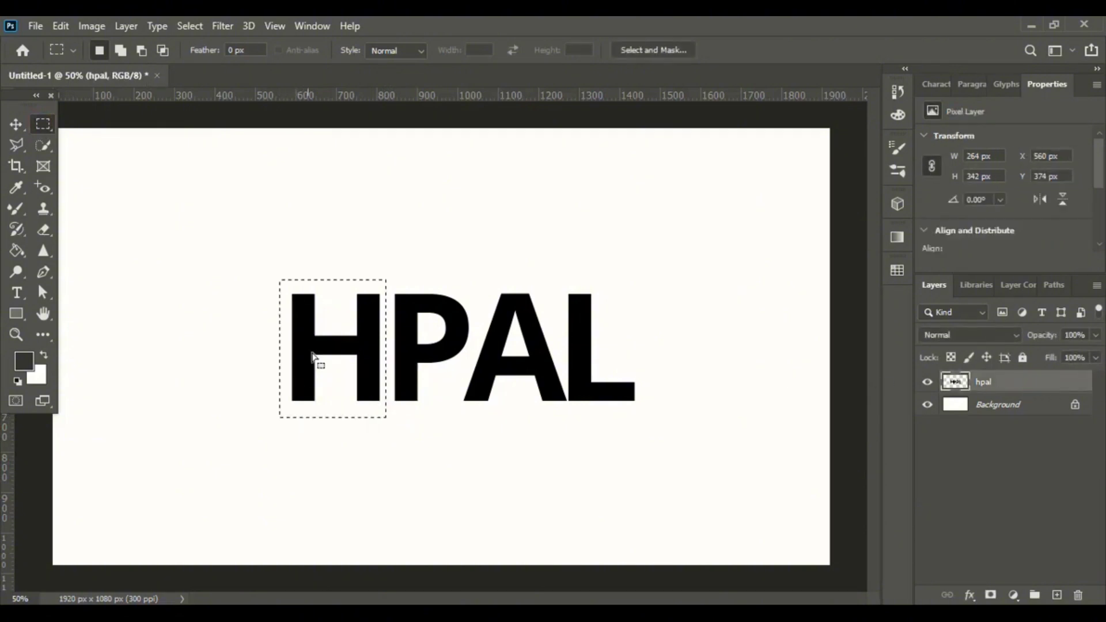
right_click(368, 344)
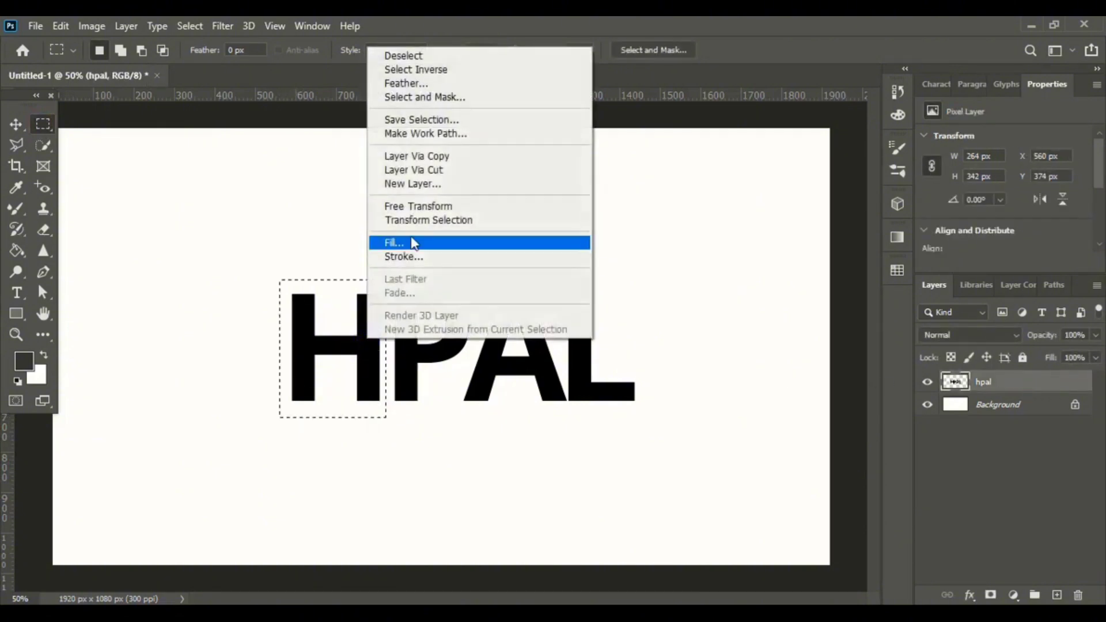
click(430, 172)
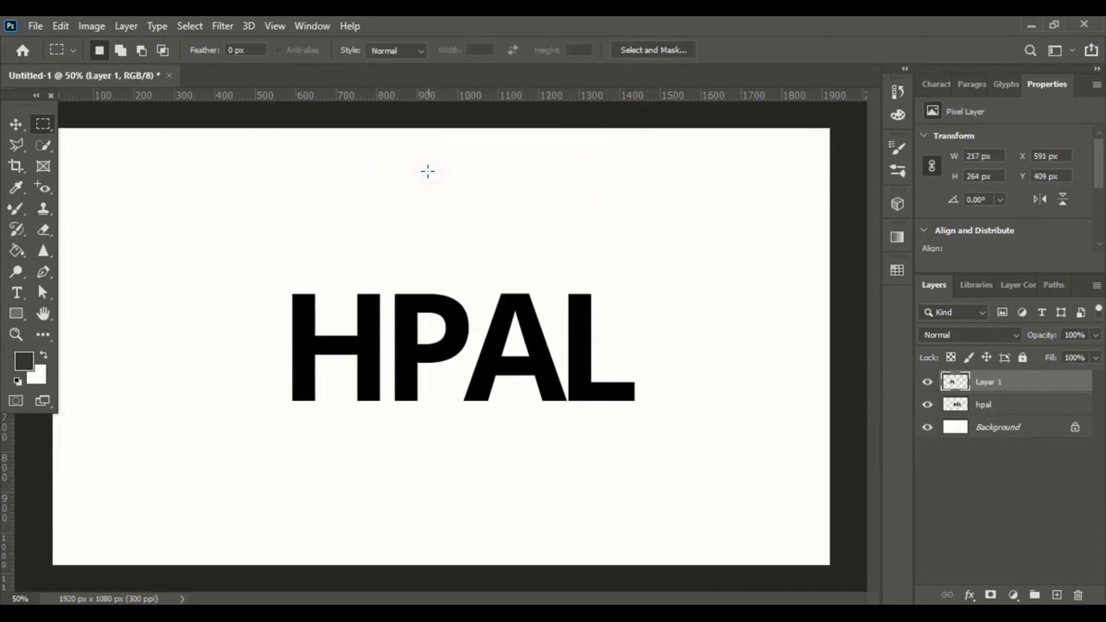
click(16, 124)
click(272, 178)
drag(365, 317, 365, 352)
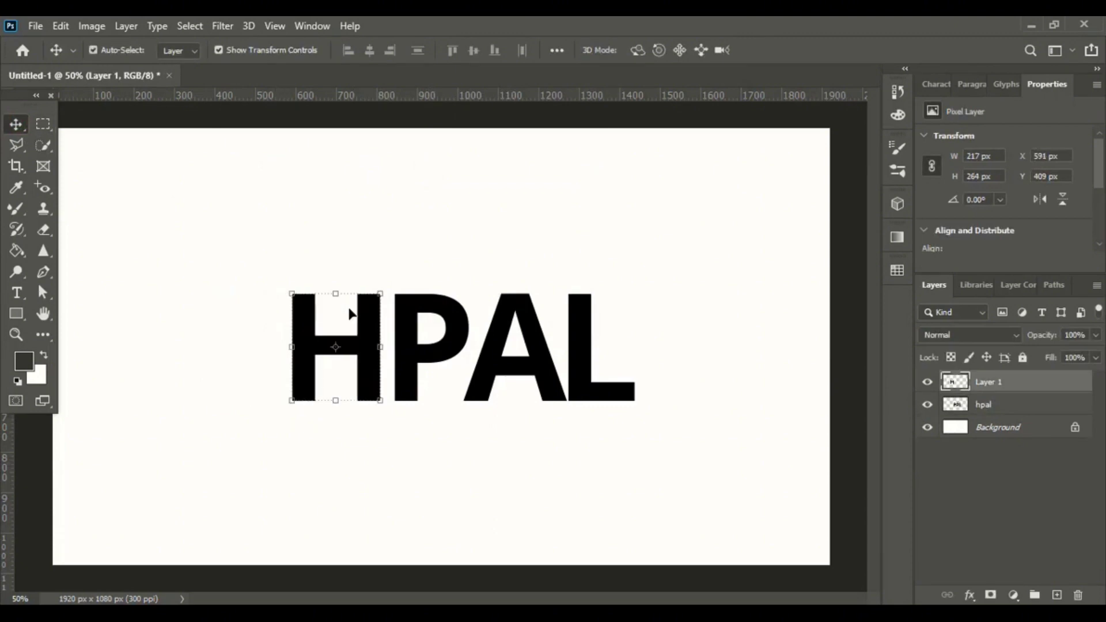
ctrl+click(425, 265)
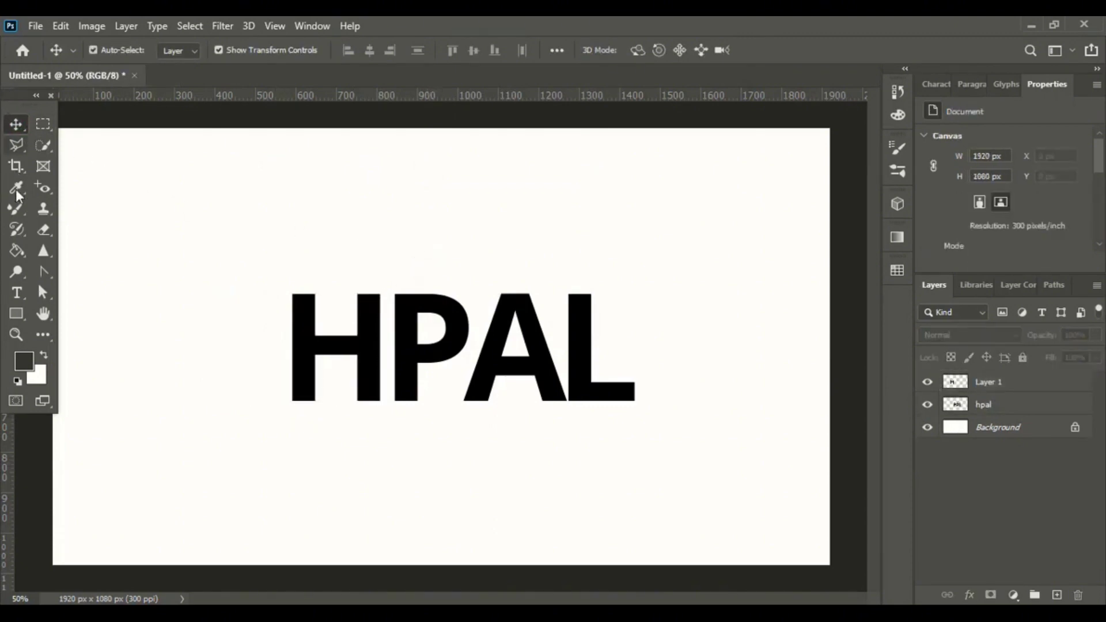
Draw a curved leaf shape with the Pen tool, sweeping from below the H up over it, about 426 × 445 px.
drag(40, 275, 100, 275)
click(100, 274)
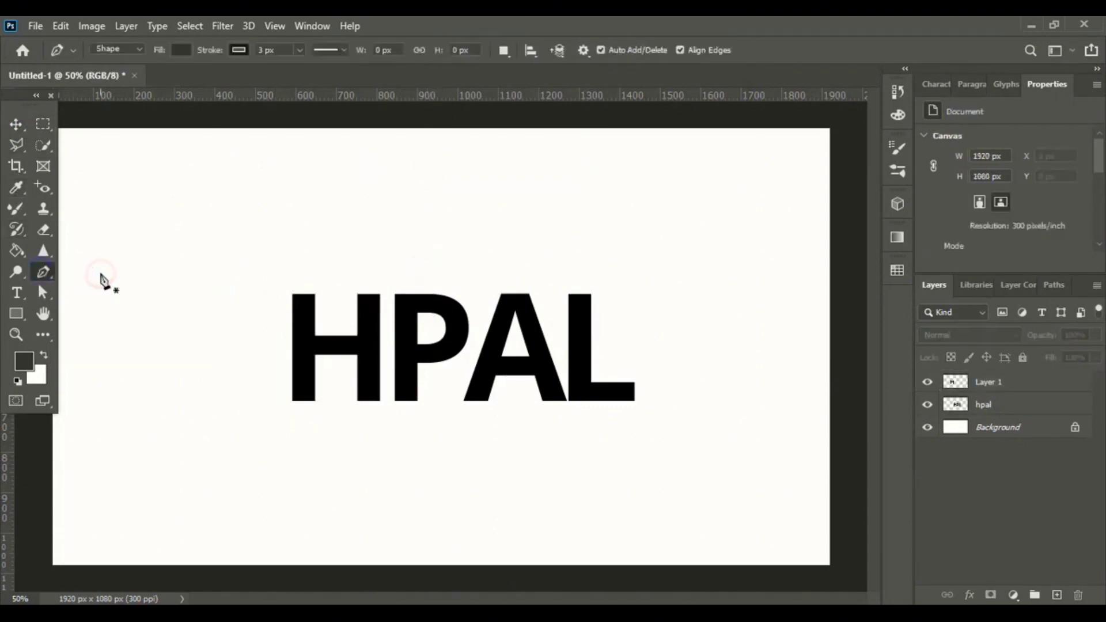
click(353, 421)
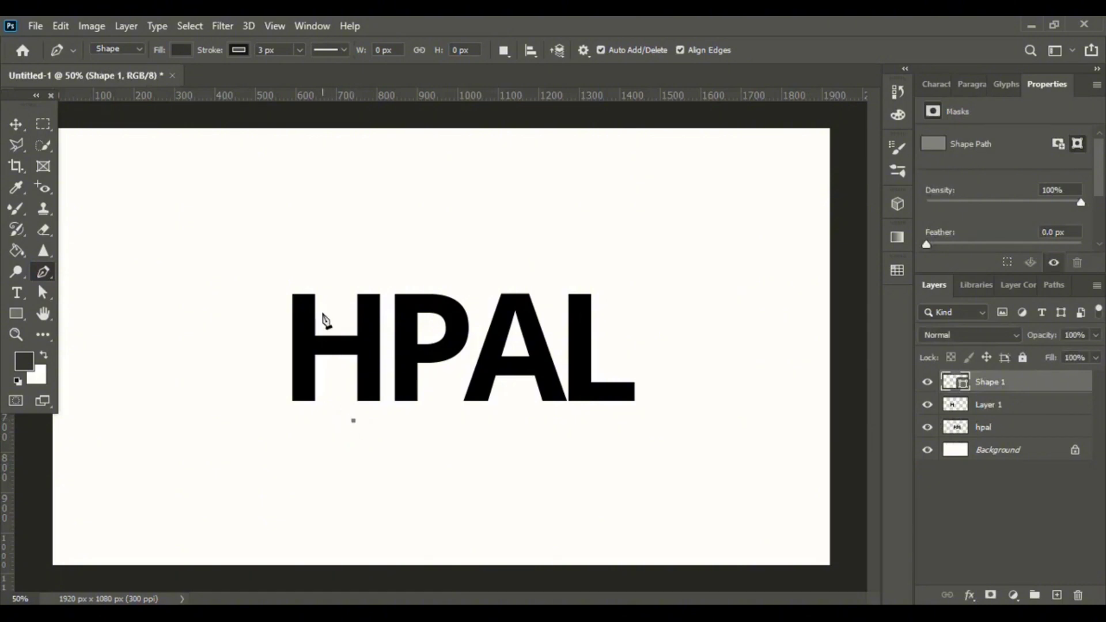
drag(323, 313, 337, 295)
drag(430, 260, 484, 262)
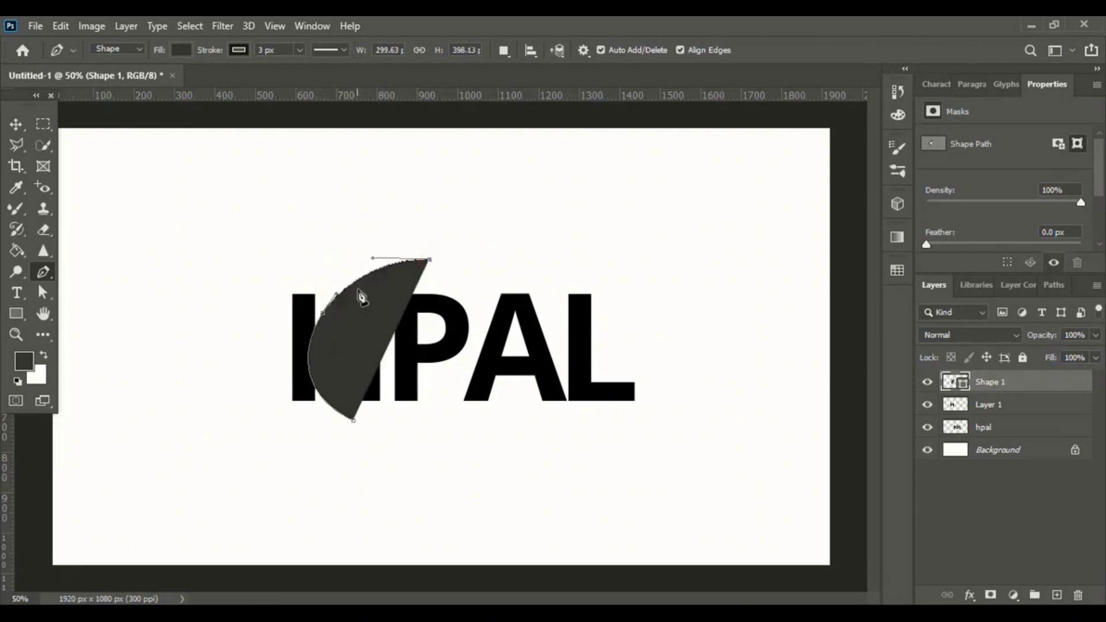
drag(361, 289, 335, 314)
drag(444, 267, 480, 232)
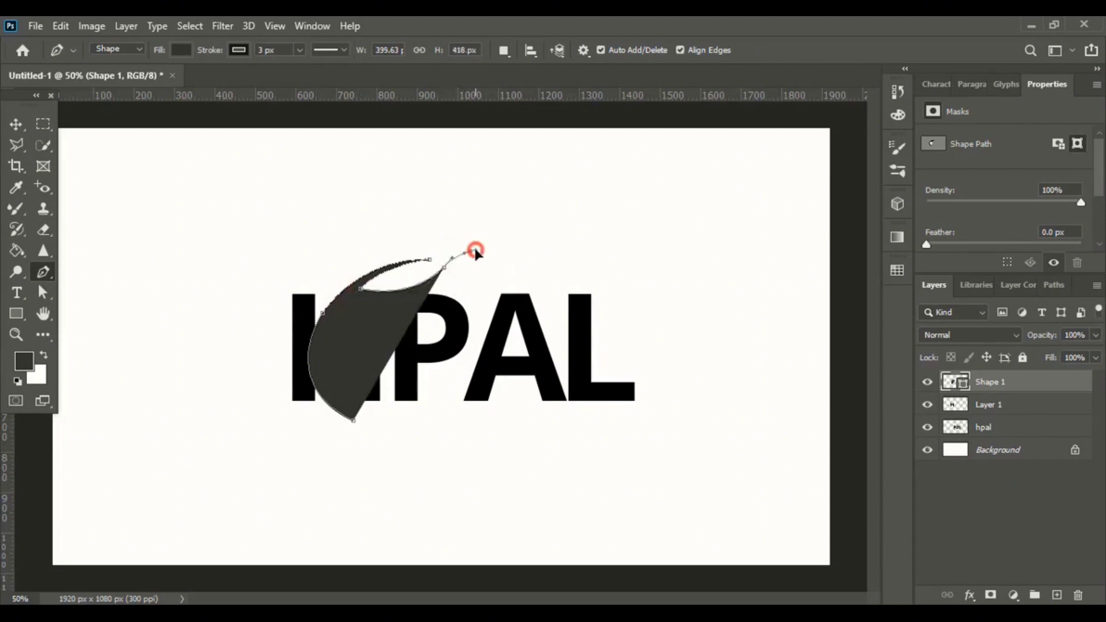
click(472, 251)
drag(316, 314, 248, 420)
click(301, 327)
drag(343, 416, 437, 455)
Set the leaf shape's fill to a dark teal colour from the recent colours.
key(ctrl+plus)
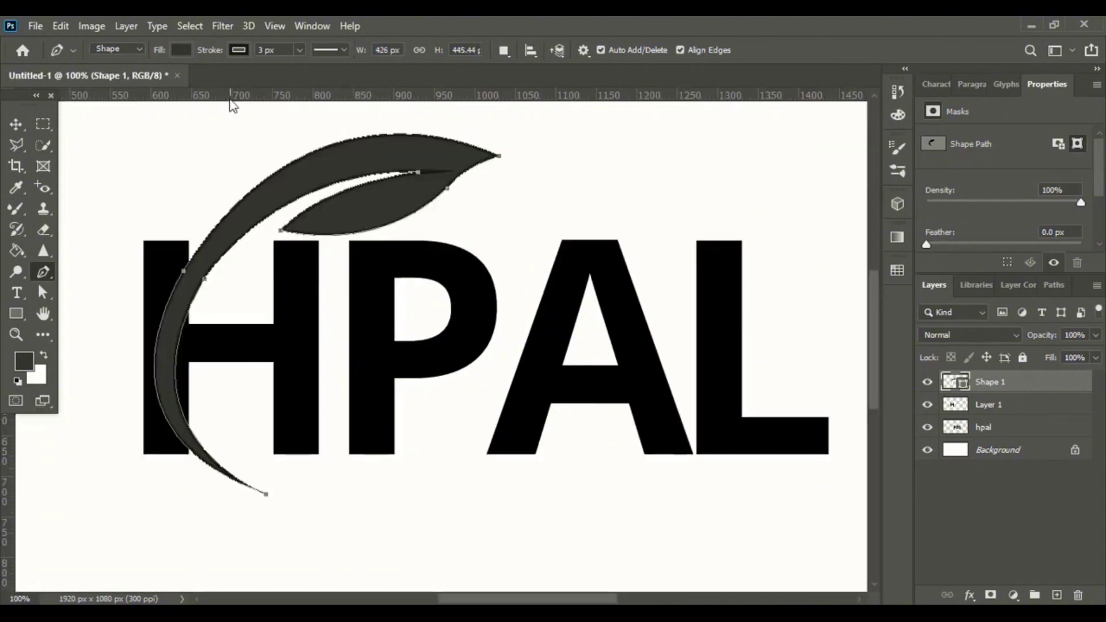
click(241, 50)
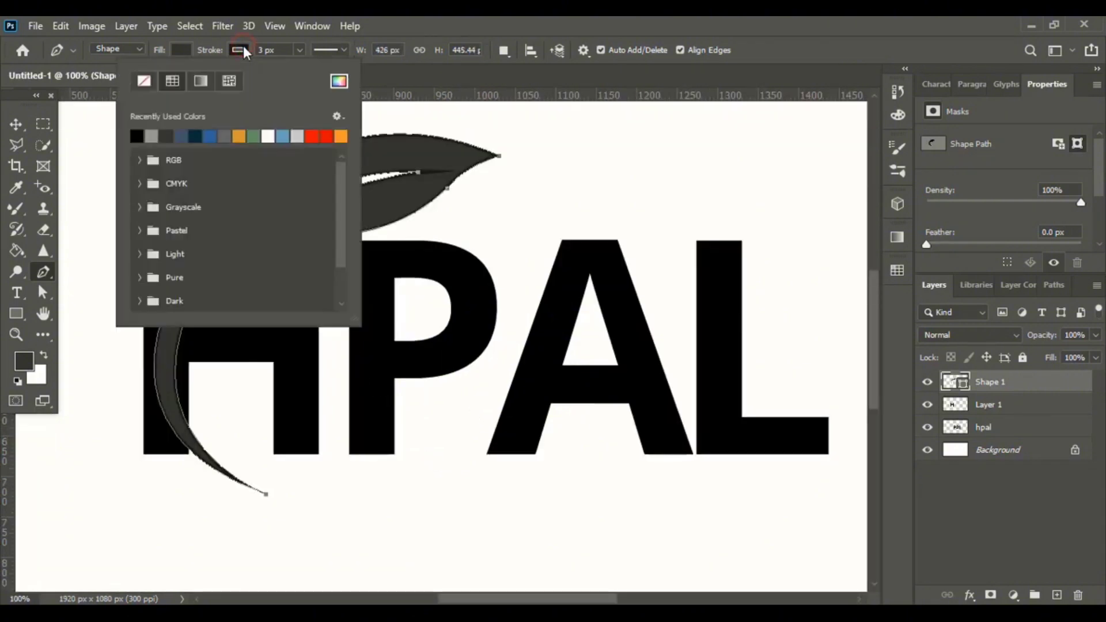
click(144, 79)
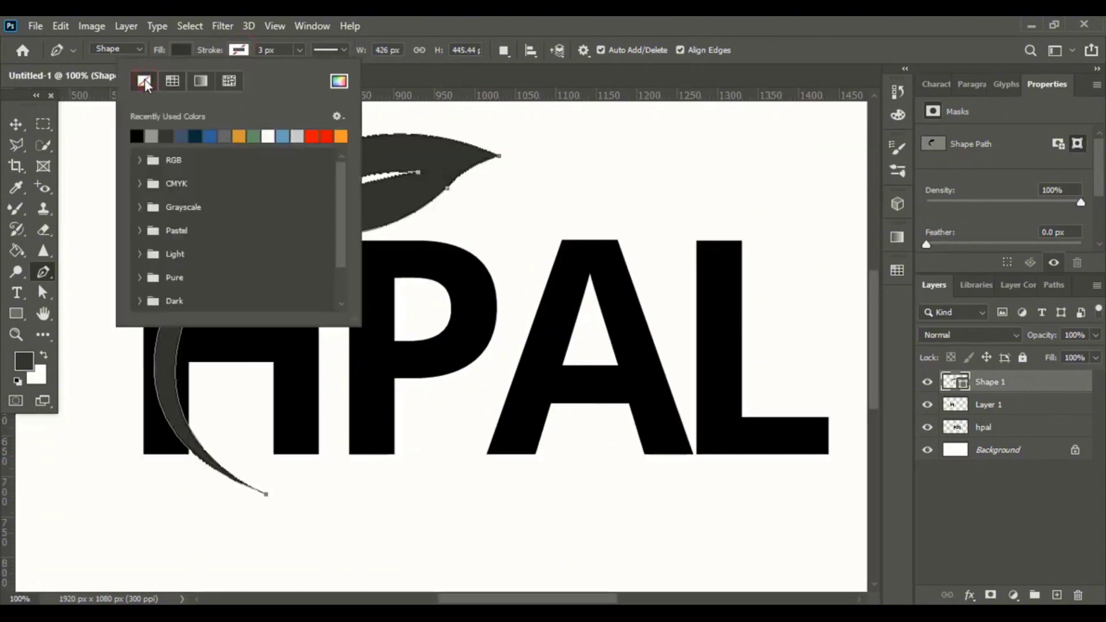
click(180, 50)
click(139, 137)
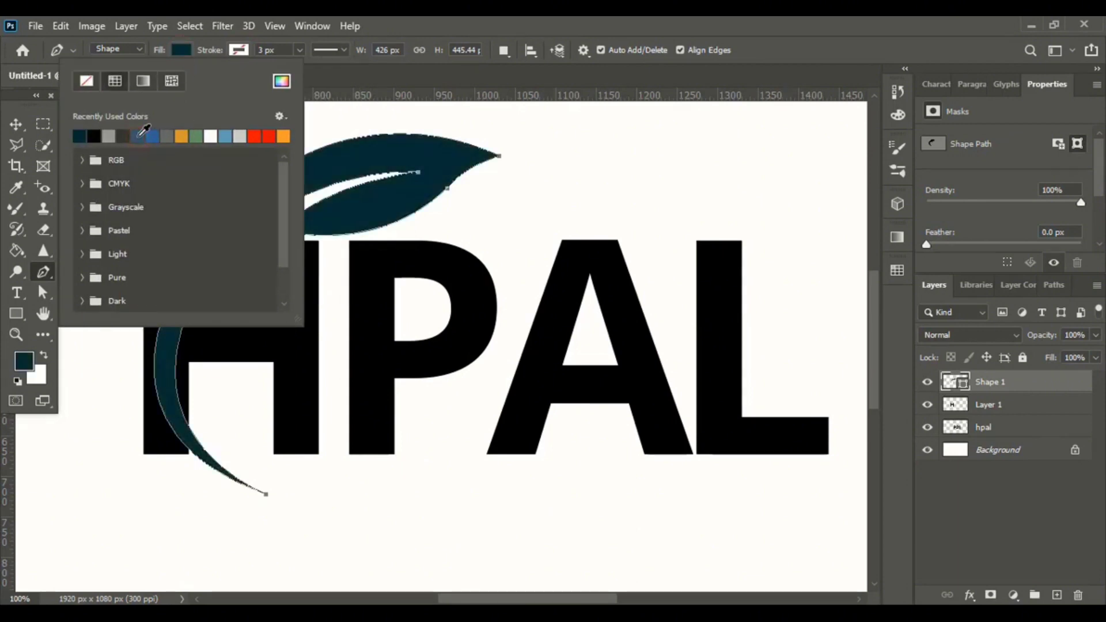
Convert the anchor on the leaf's stem into a smooth point with the Convert Point tool.
click(17, 123)
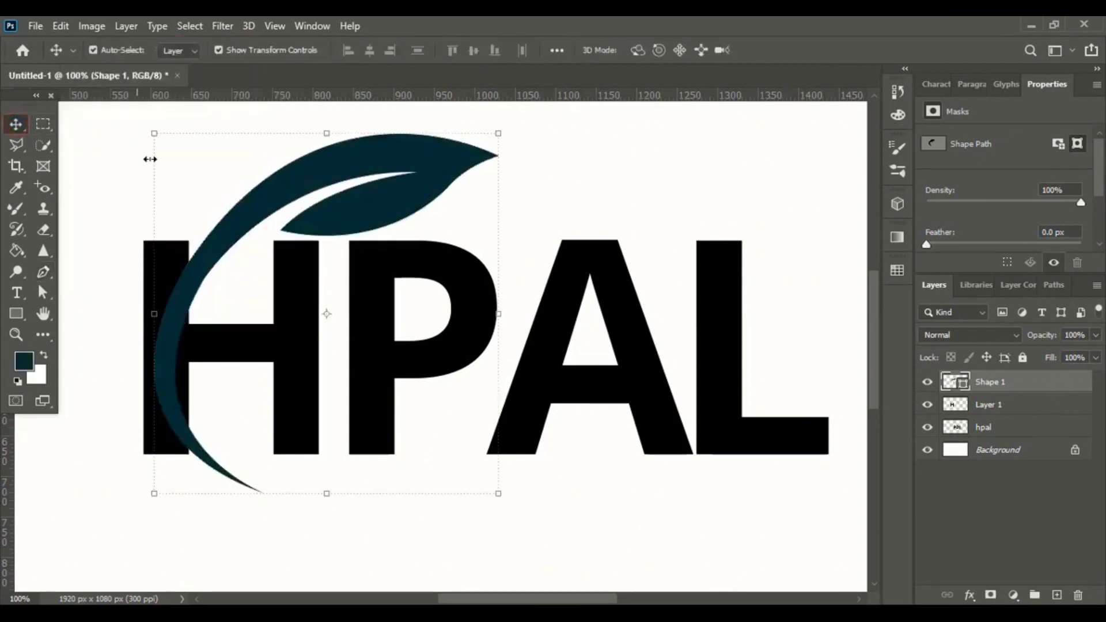
click(236, 161)
click(322, 168)
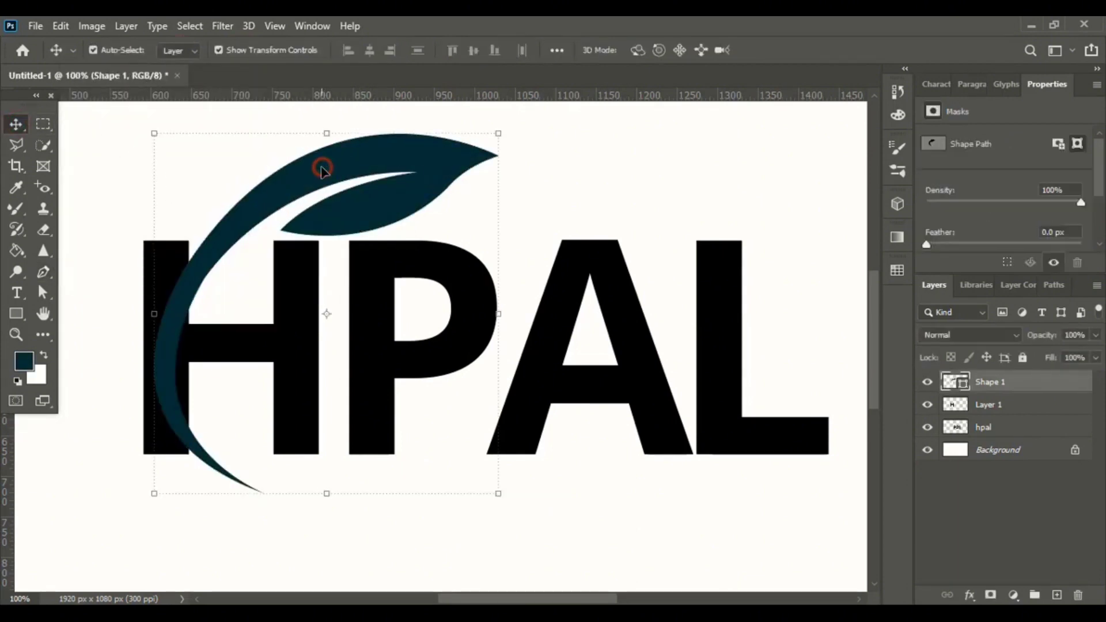
right_click(43, 270)
click(102, 349)
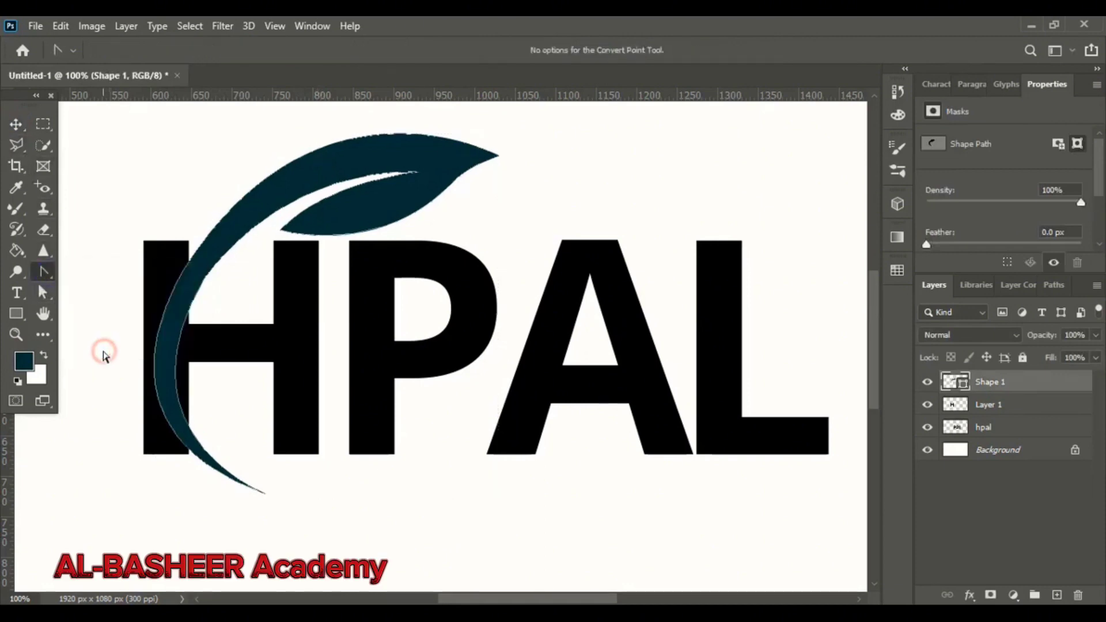
click(183, 274)
drag(183, 271, 201, 278)
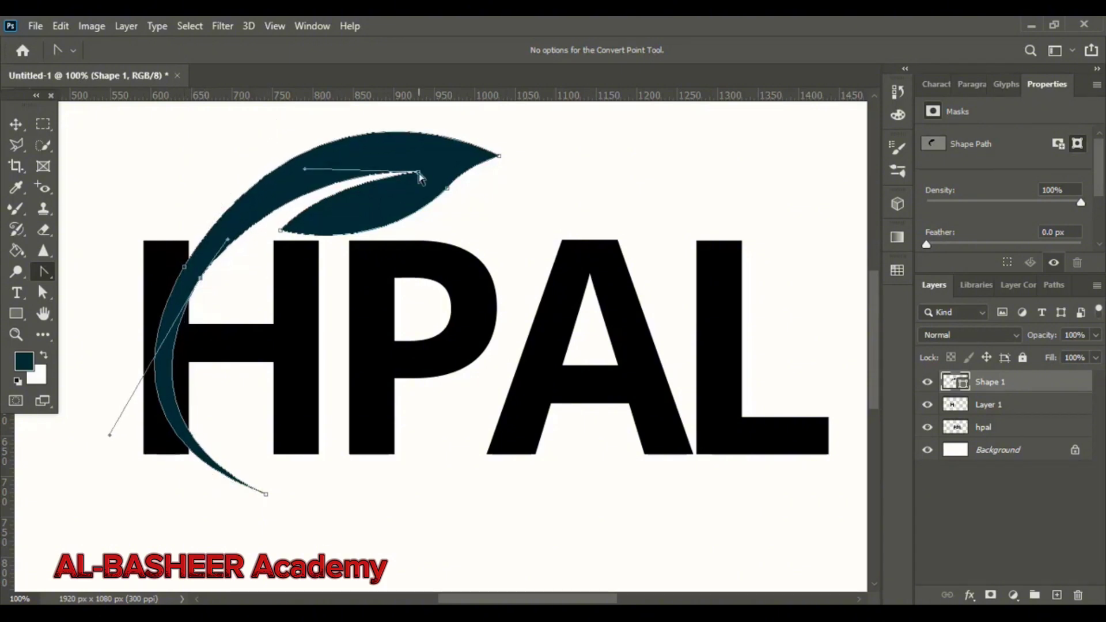
Adjust the leaf path's anchor handles to smooth the curves of the stem and leaf blade.
drag(418, 173, 418, 160)
drag(304, 157, 280, 162)
drag(280, 231, 259, 228)
drag(447, 188, 434, 196)
key(ctrl+z)
drag(362, 265, 363, 257)
drag(449, 176, 448, 163)
drag(258, 228, 264, 222)
drag(201, 278, 205, 278)
drag(116, 437, 119, 425)
drag(280, 163, 313, 133)
ctrl+click(184, 266)
scroll(254, 301, up, 2)
key(v)
click(597, 204)
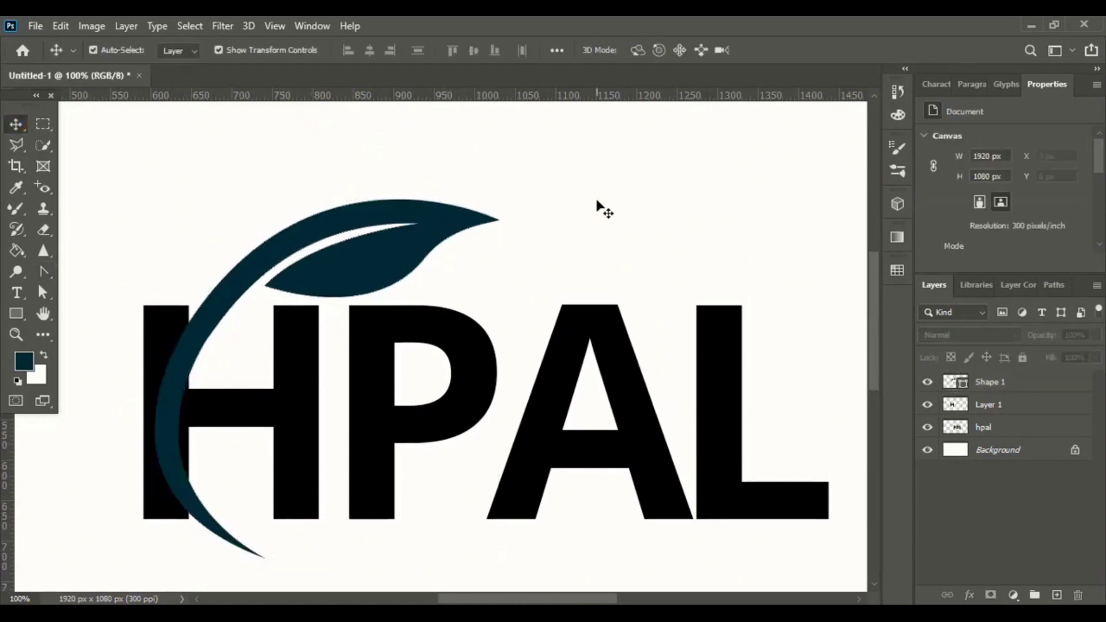
Nudge the leaf shape slightly to the right and rasterize the shape layer.
click(383, 260)
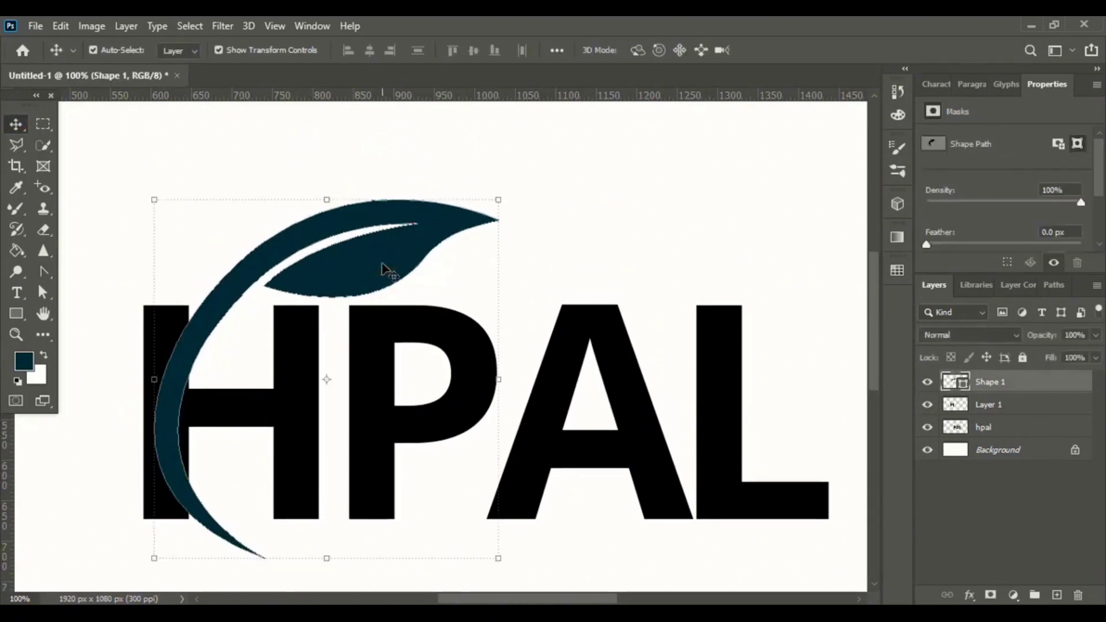
drag(381, 263, 384, 263)
click(549, 198)
key(ctrl+minus)
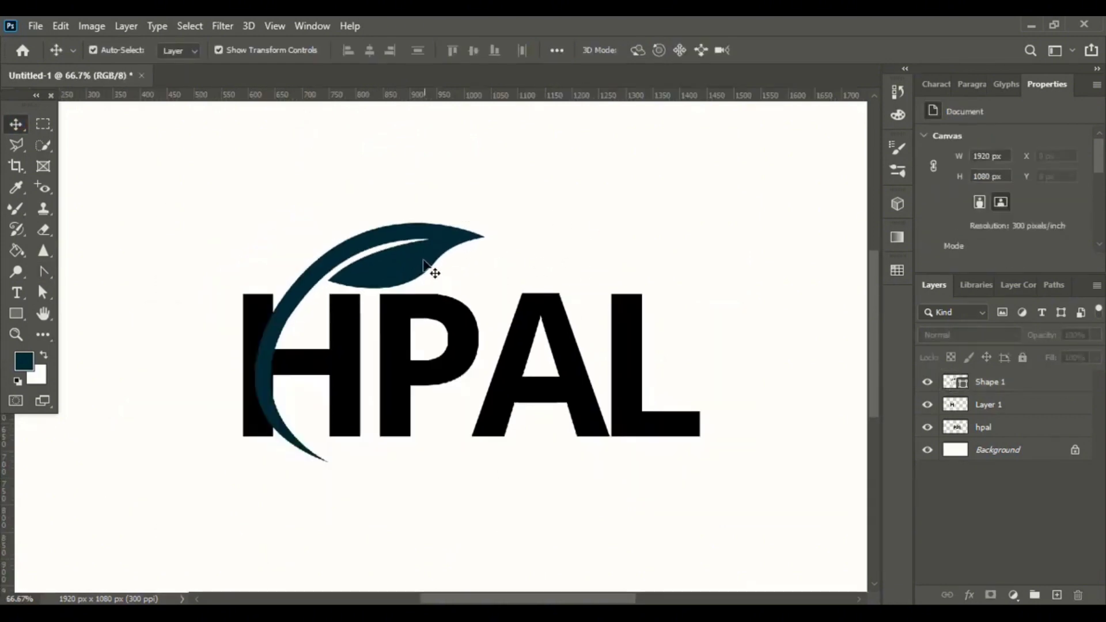
click(420, 262)
right_click(998, 383)
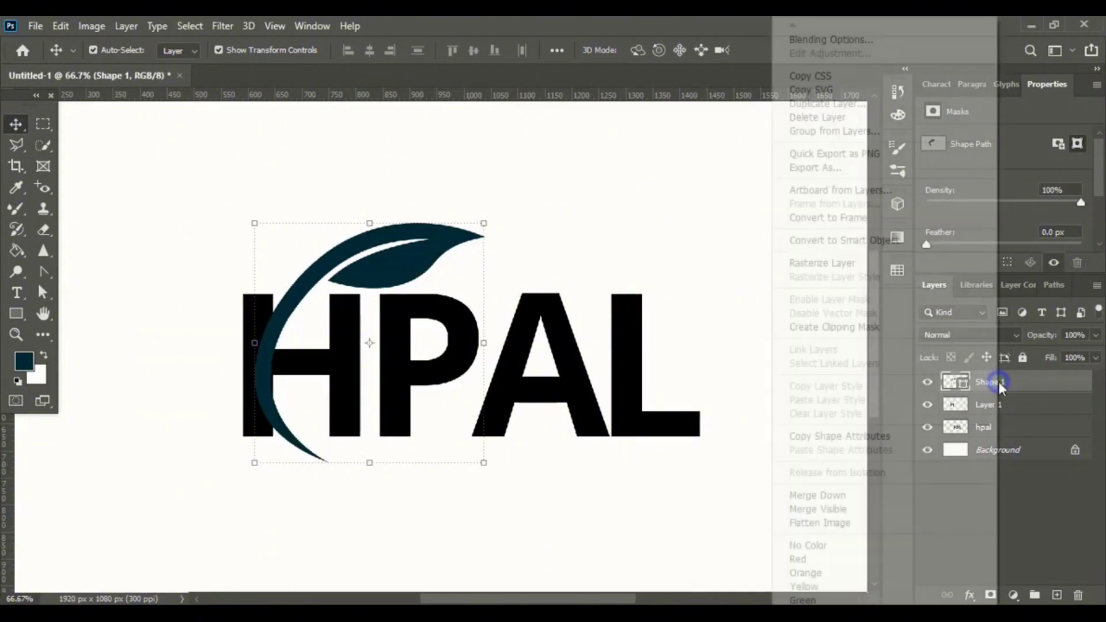
click(836, 265)
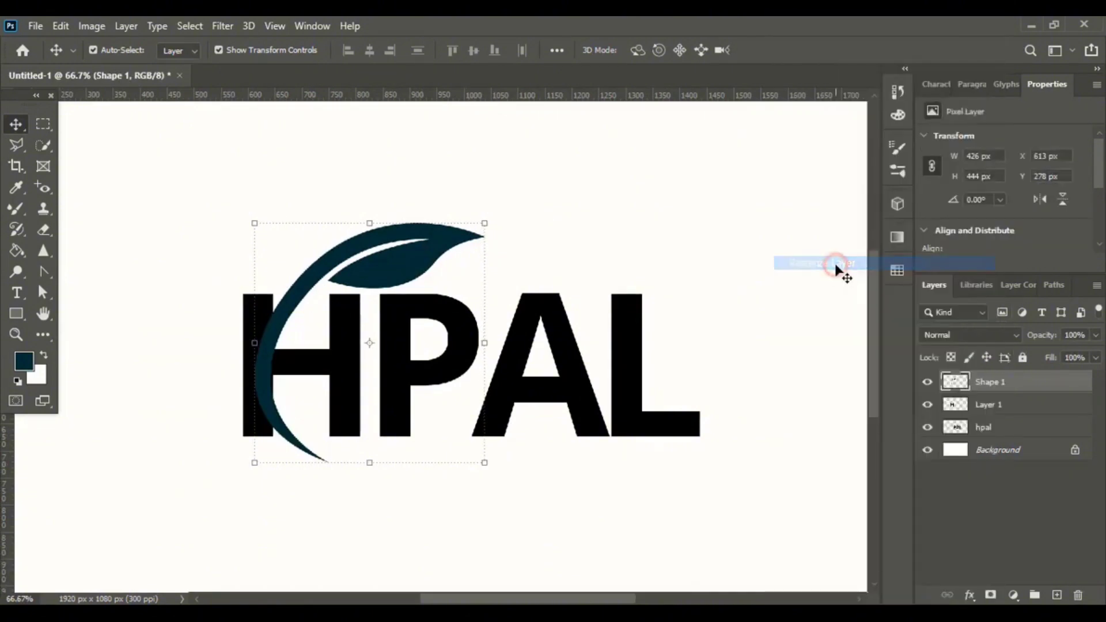
Rotate the leaf layer by about -4.35 degrees with a free transform.
click(589, 199)
key(ctrl+plus)
click(403, 222)
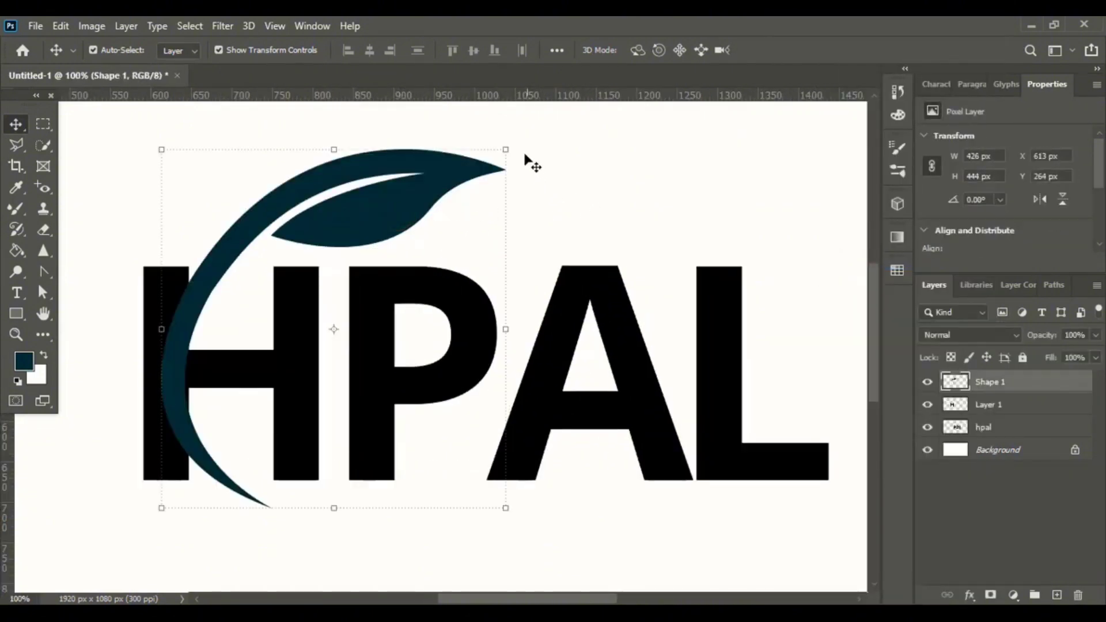
drag(514, 144, 500, 134)
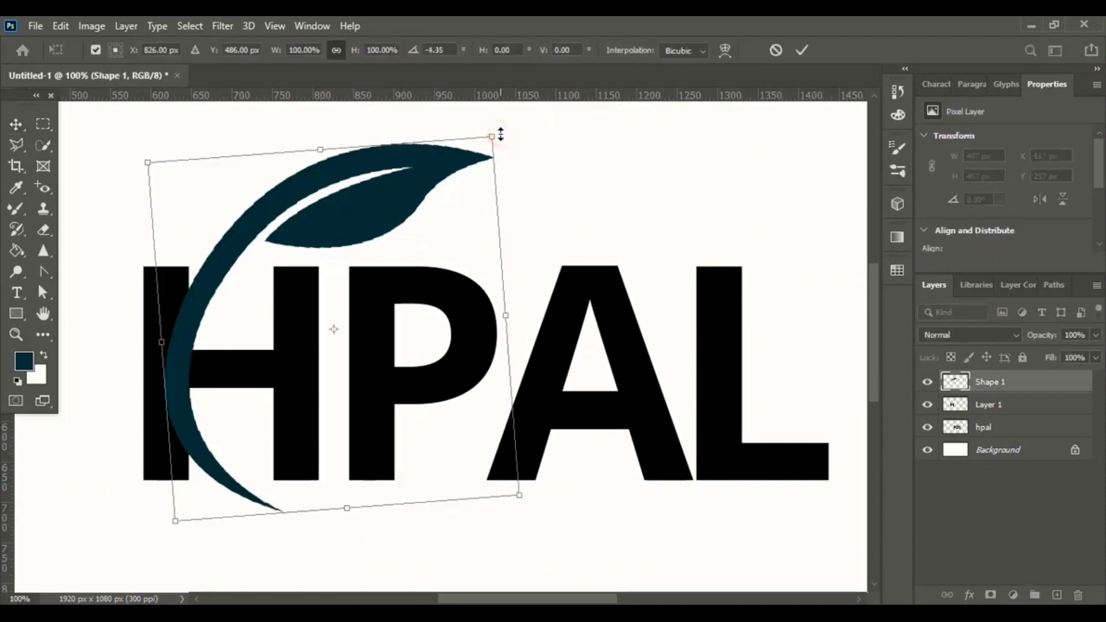
click(798, 52)
click(571, 206)
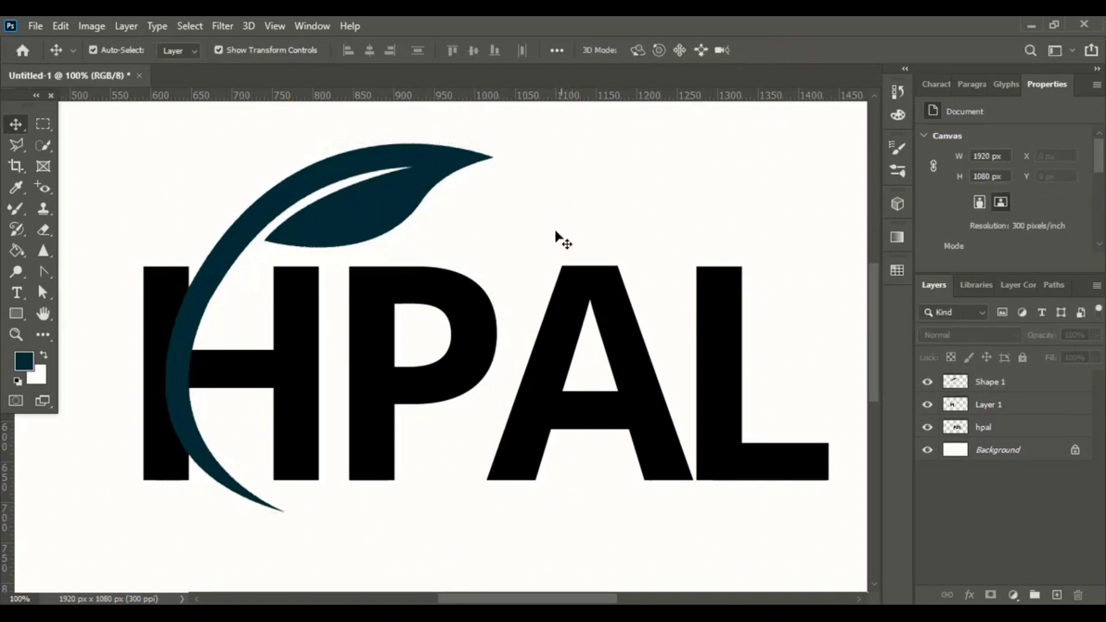
Select the leaf with the Quick Selection tool and expand the selection by 12 pixels.
click(385, 213)
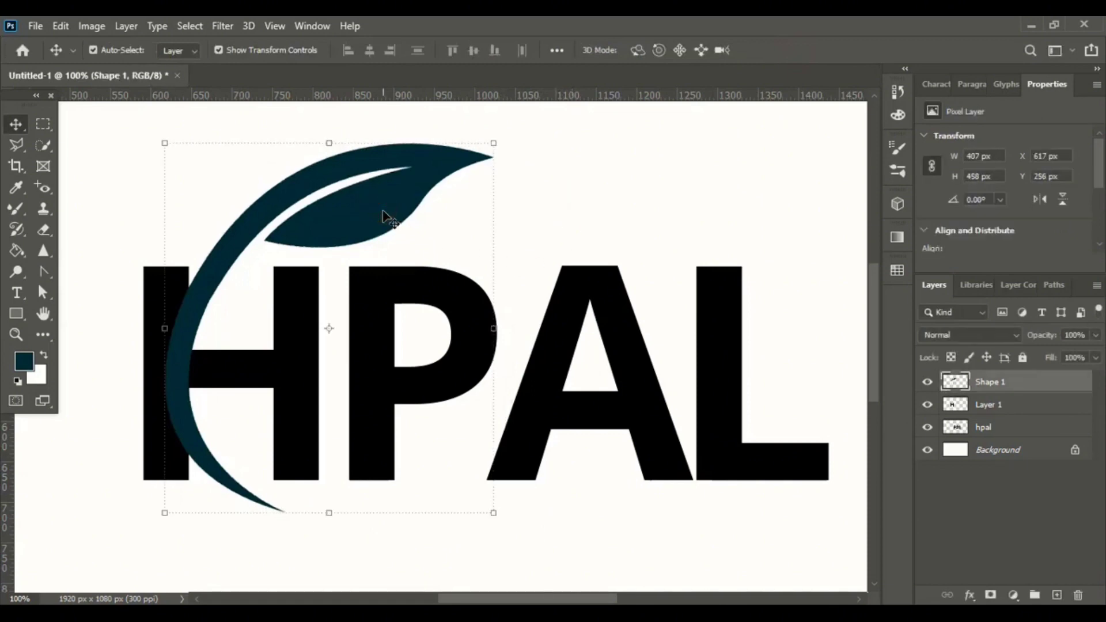
click(38, 147)
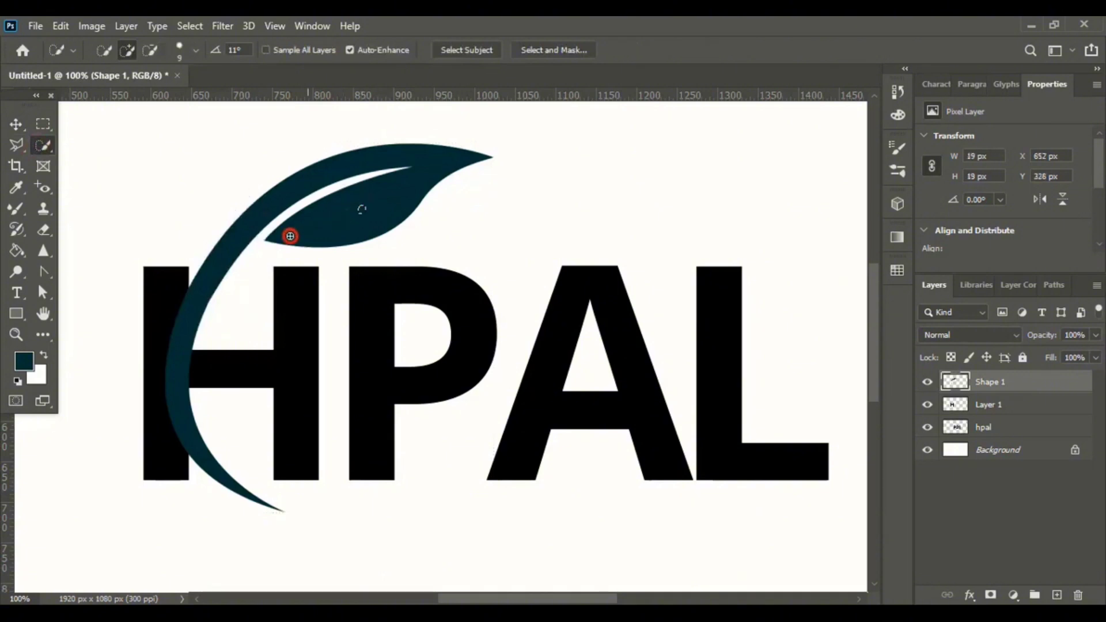
mouse_move(290, 236)
mouse_down()
mouse_move(237, 272)
mouse_move(213, 309)
mouse_up()
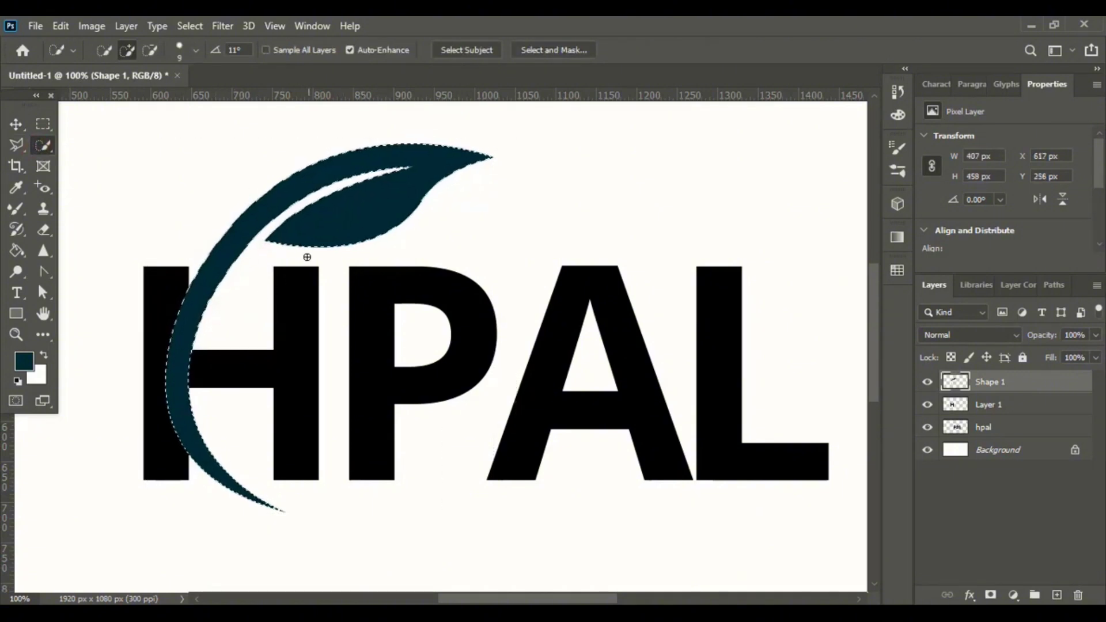
click(191, 25)
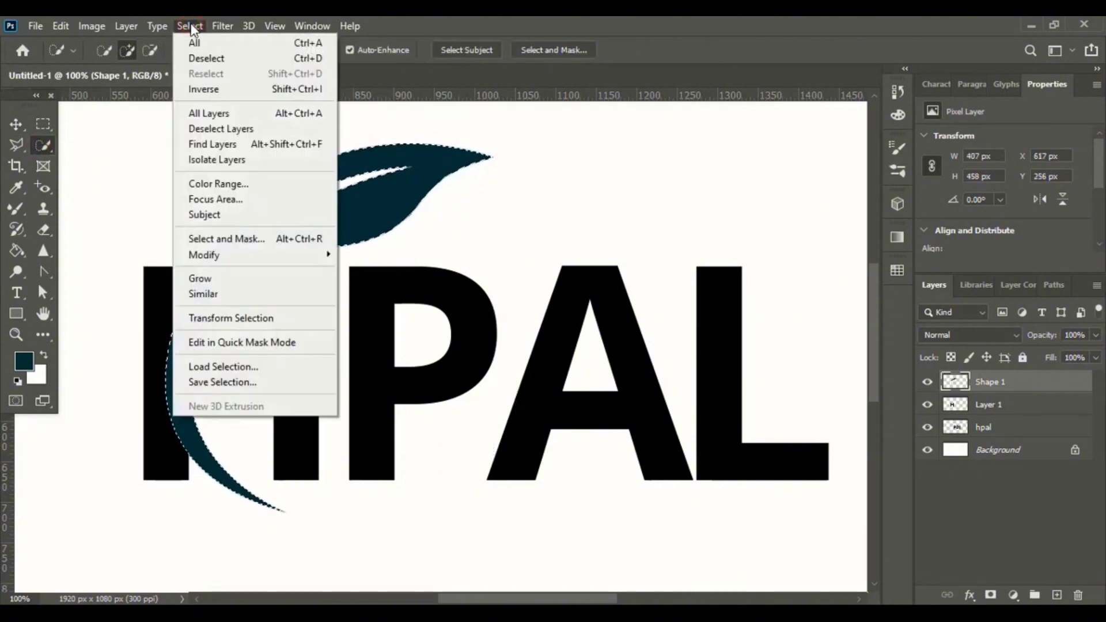
mouse_move(257, 263)
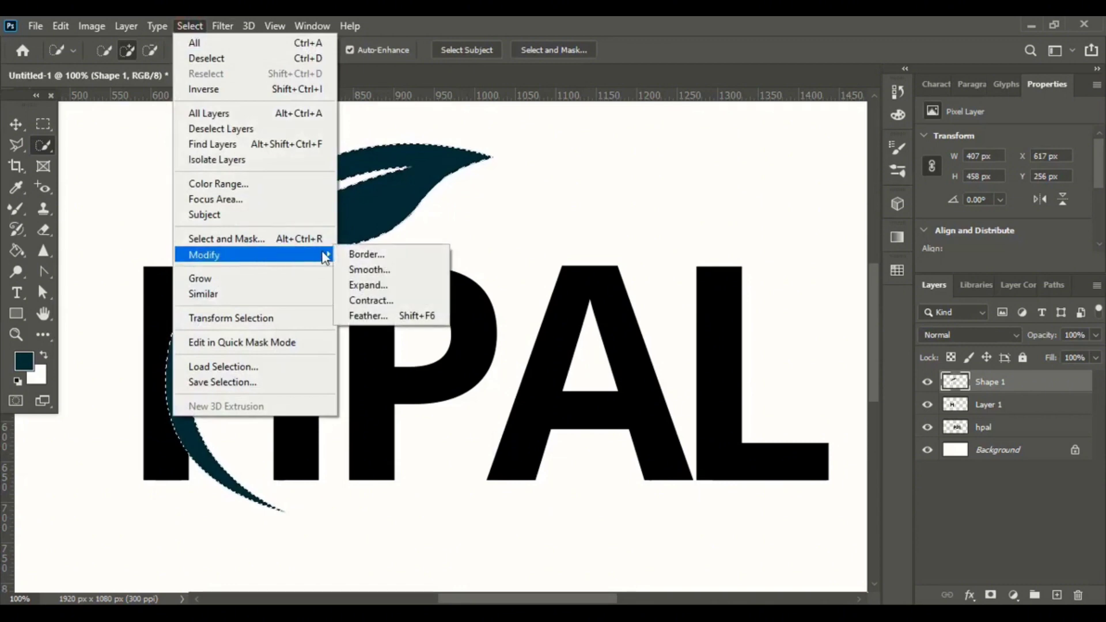
click(387, 292)
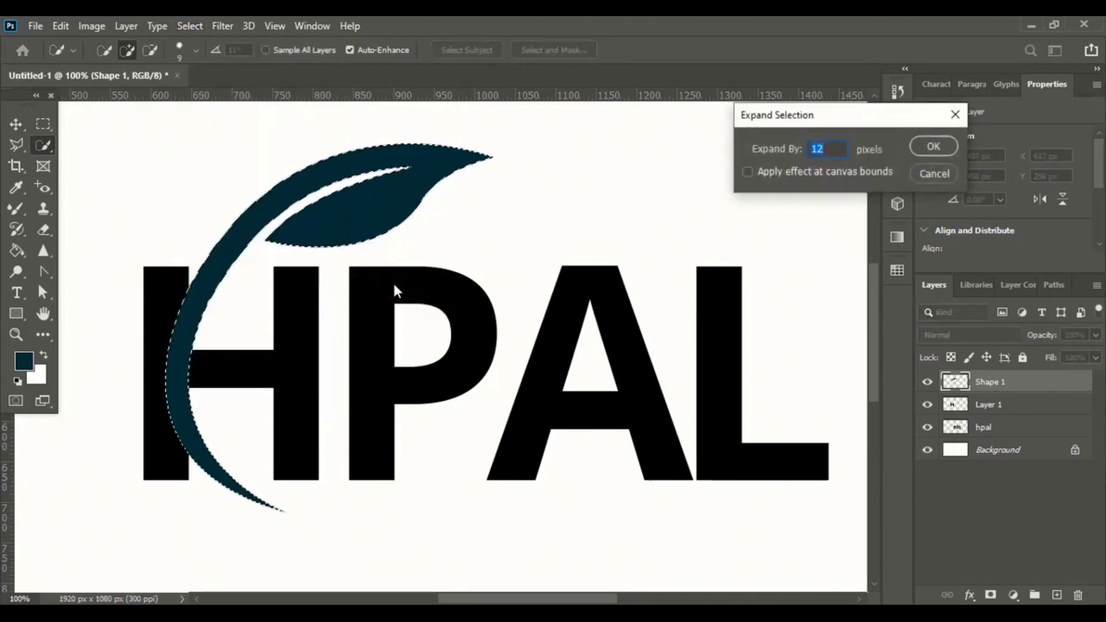
click(932, 148)
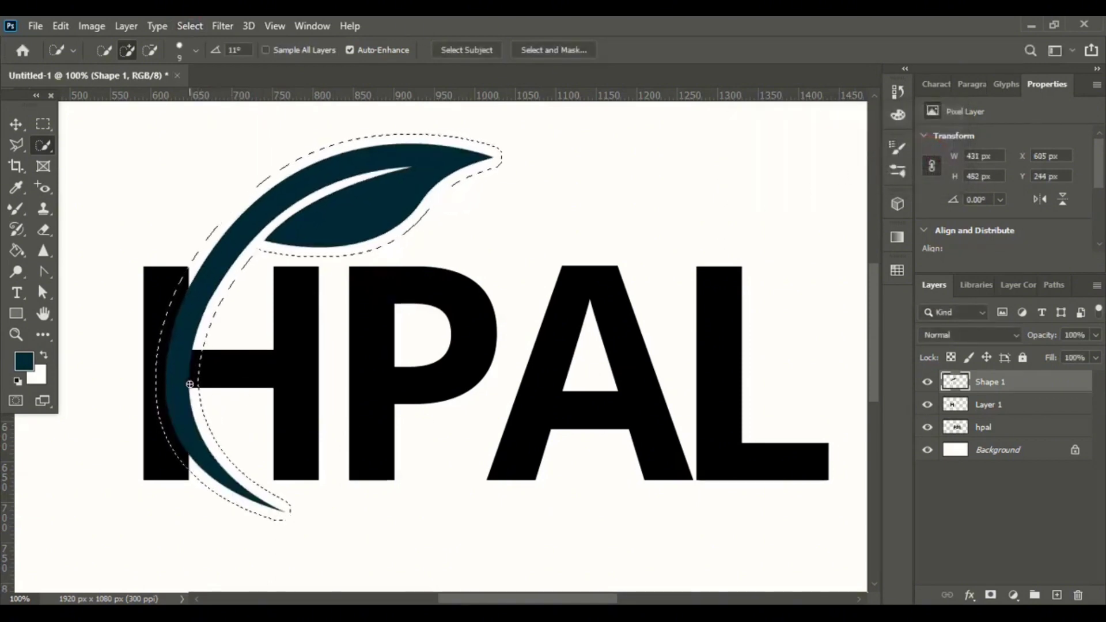
Delete the expanded selection area from the H layer to leave a gap around the leaf, and deselect.
click(15, 124)
click(304, 367)
key(Delete)
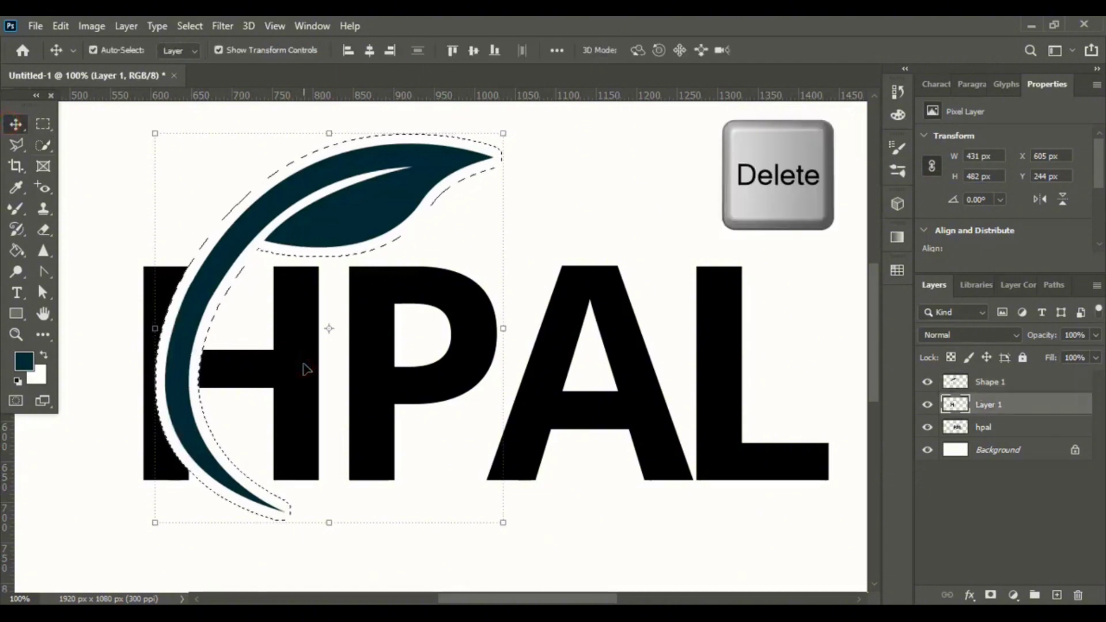
key(ctrl+d)
key(ctrl+d)
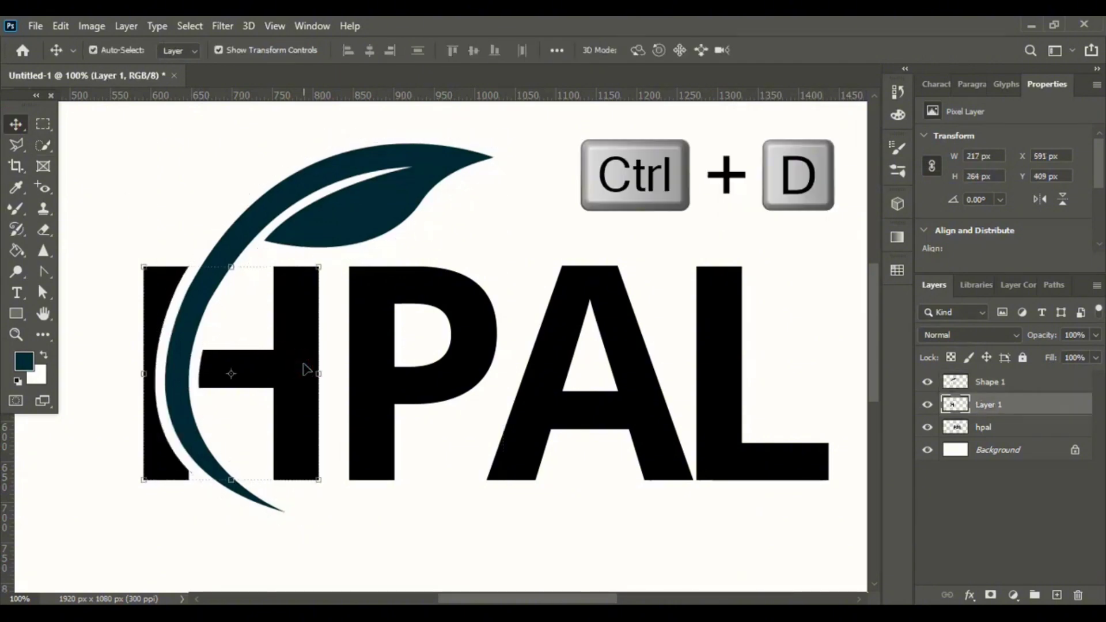
click(233, 318)
click(160, 294)
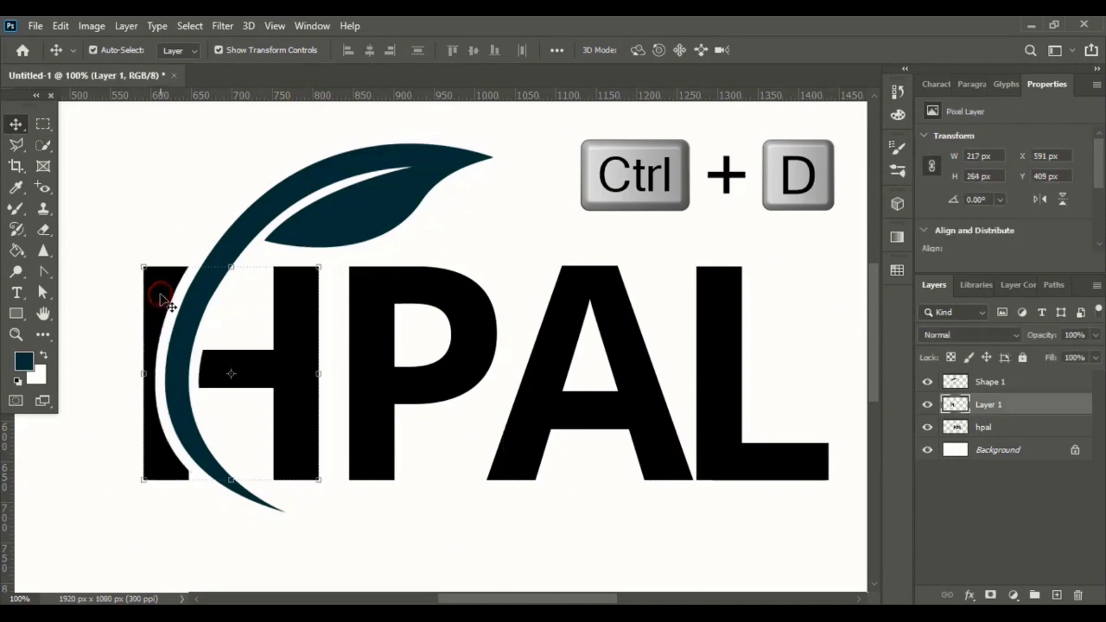
Erase the leftover sliver of the H's left stem outside the leaf curve.
click(44, 230)
mouse_move(153, 268)
mouse_down()
mouse_move(144, 451)
mouse_move(168, 503)
mouse_move(188, 496)
mouse_up()
click(15, 124)
drag(90, 270, 262, 282)
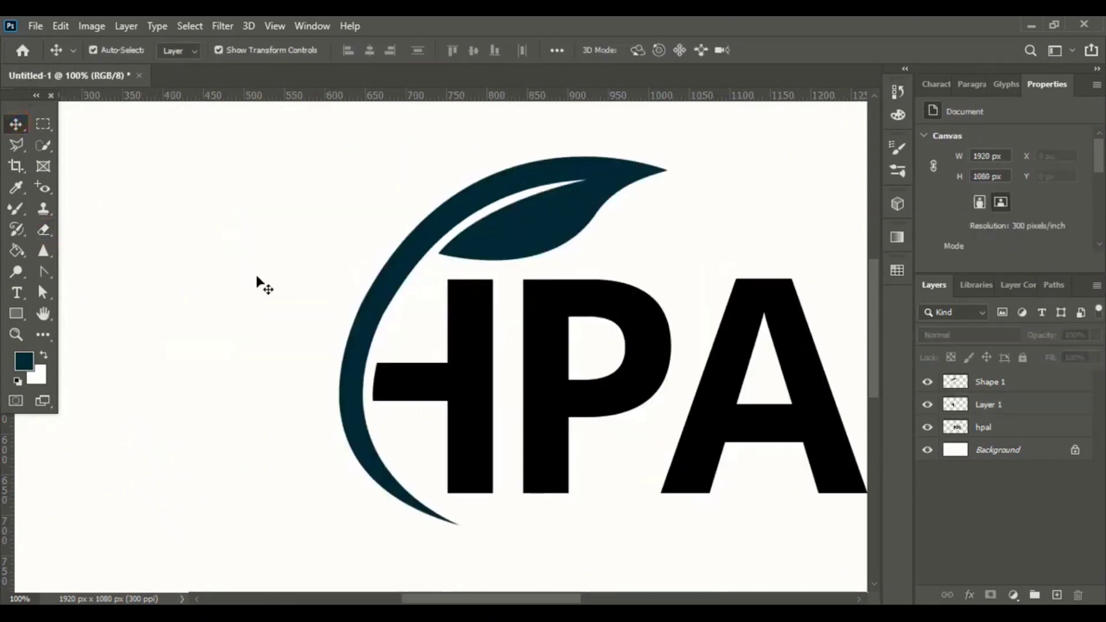
Draw a curved arm shape with the Pen tool, rising from the leaf stem to the upper left, and set its stroke to none.
click(43, 273)
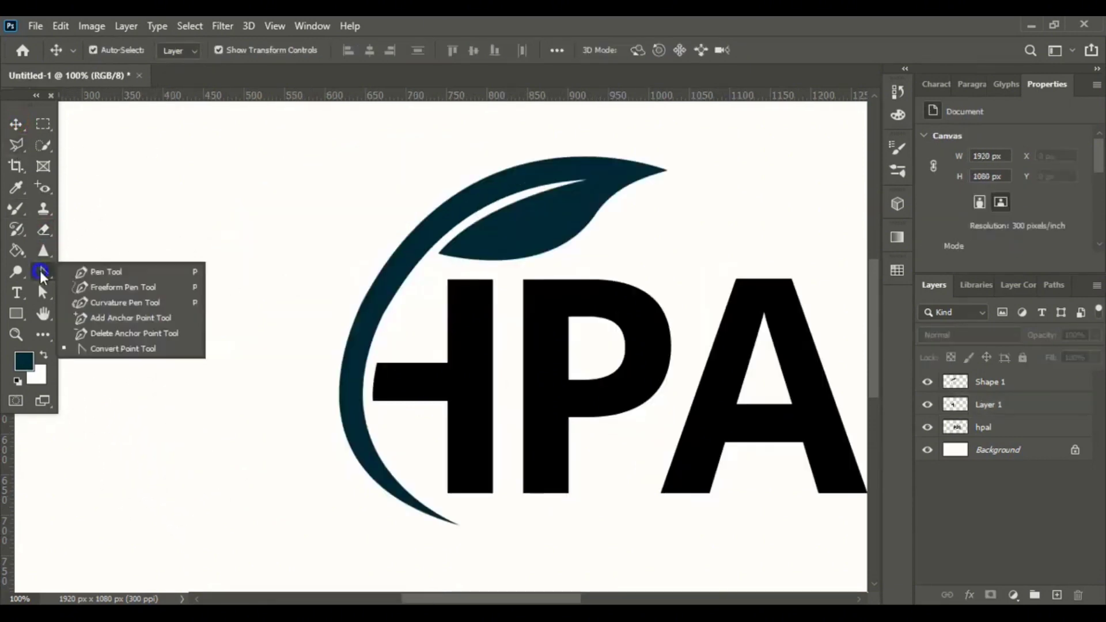
click(108, 273)
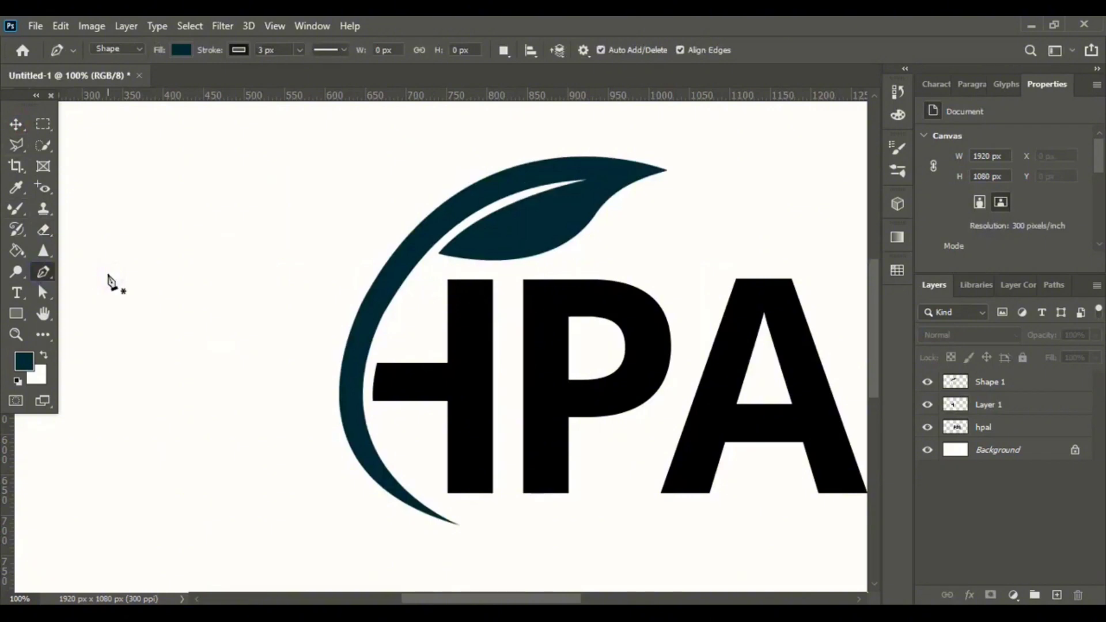
click(236, 166)
drag(377, 295, 513, 326)
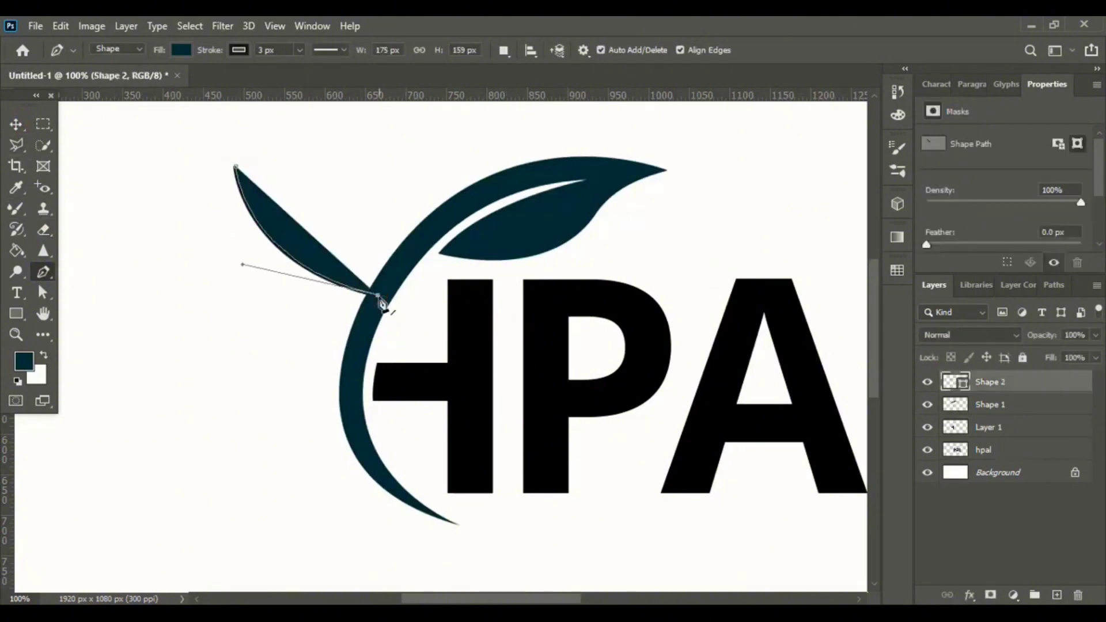
drag(353, 459, 390, 538)
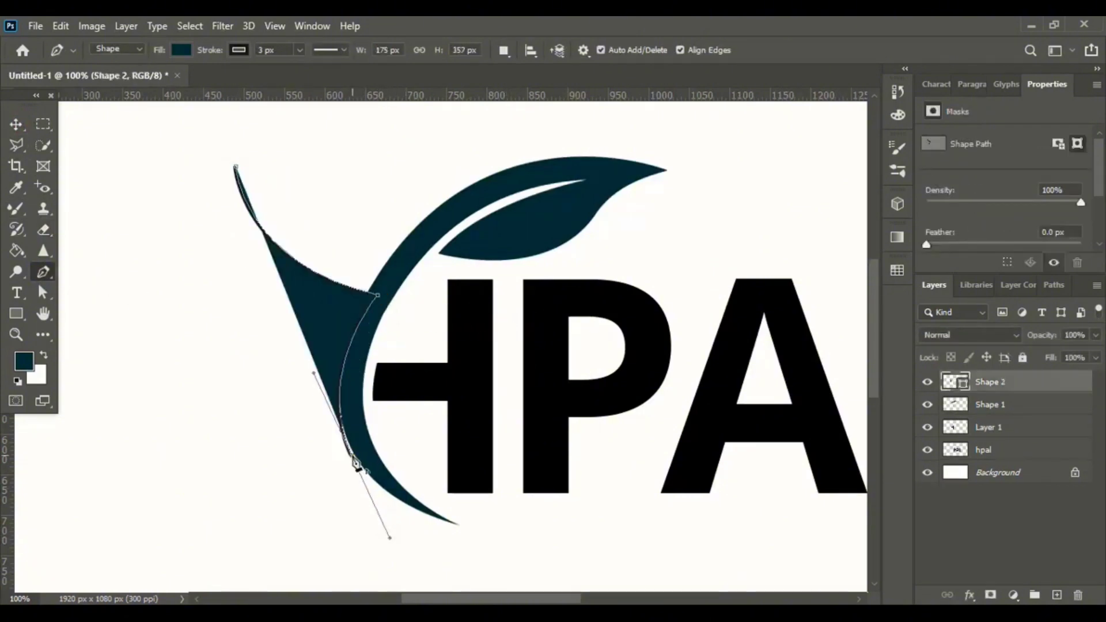
drag(329, 311, 366, 218)
drag(237, 167, 221, 122)
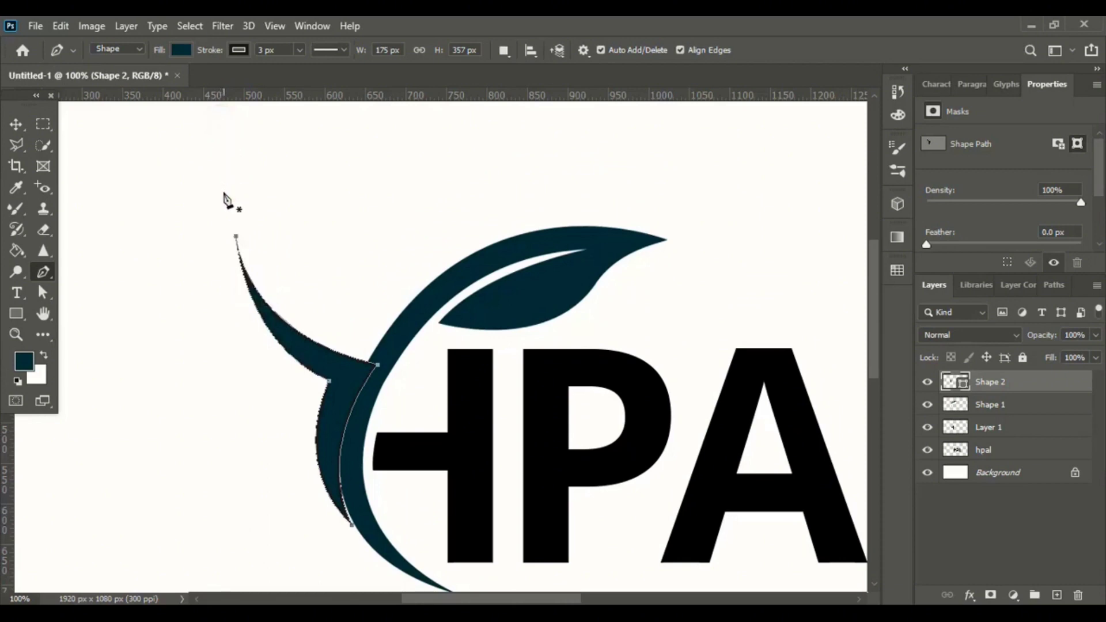
click(239, 50)
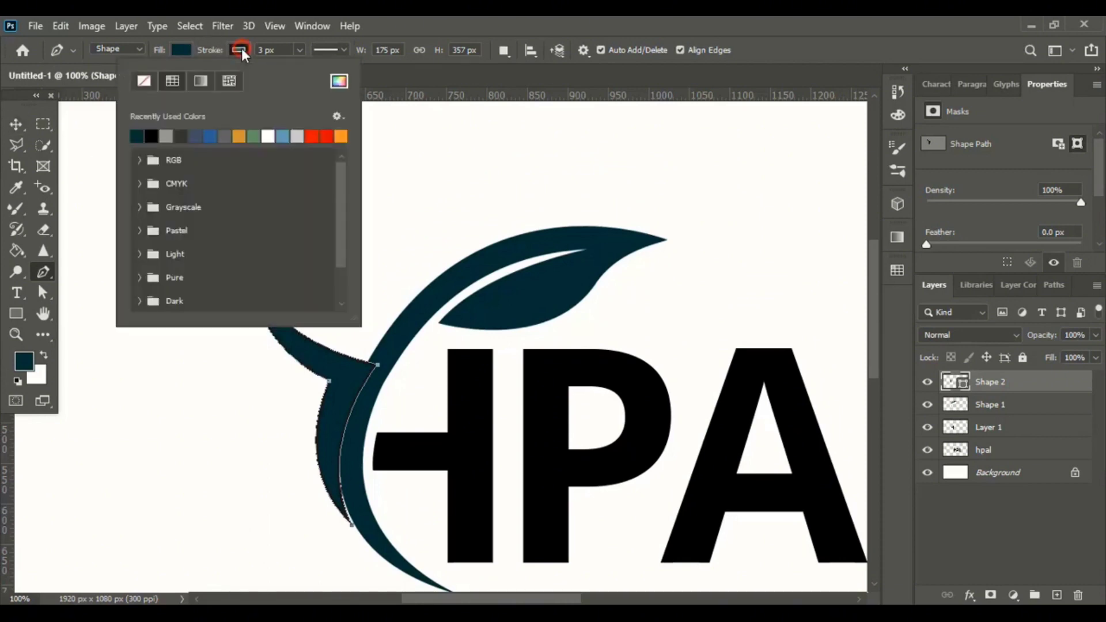
click(142, 81)
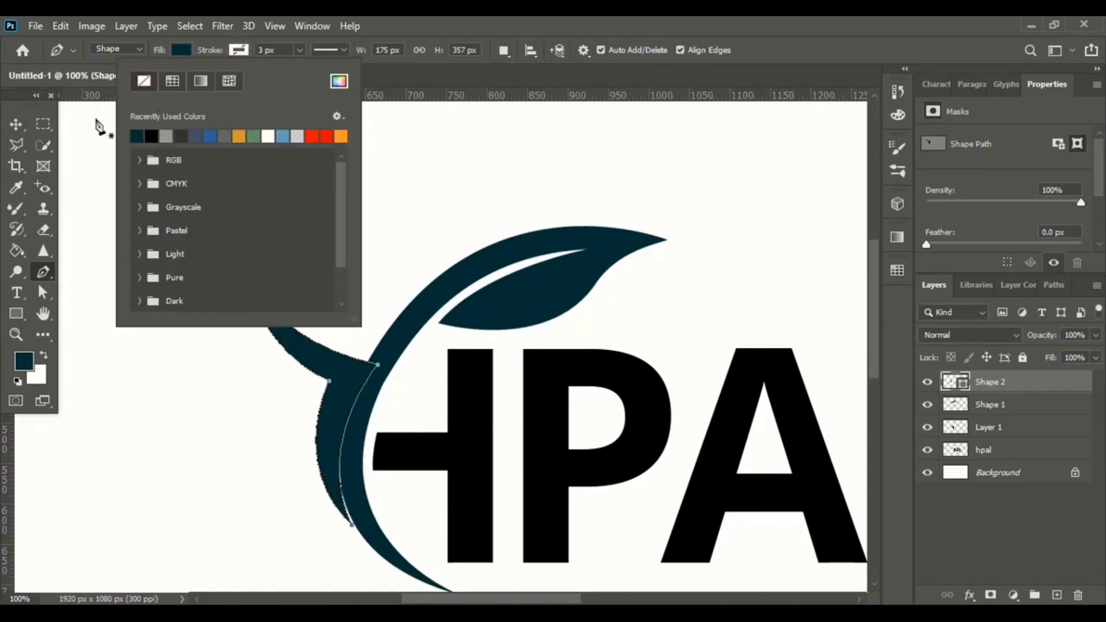
Reshape the arm's tip and lower anchor curves with the Convert Point tool.
click(15, 124)
click(321, 207)
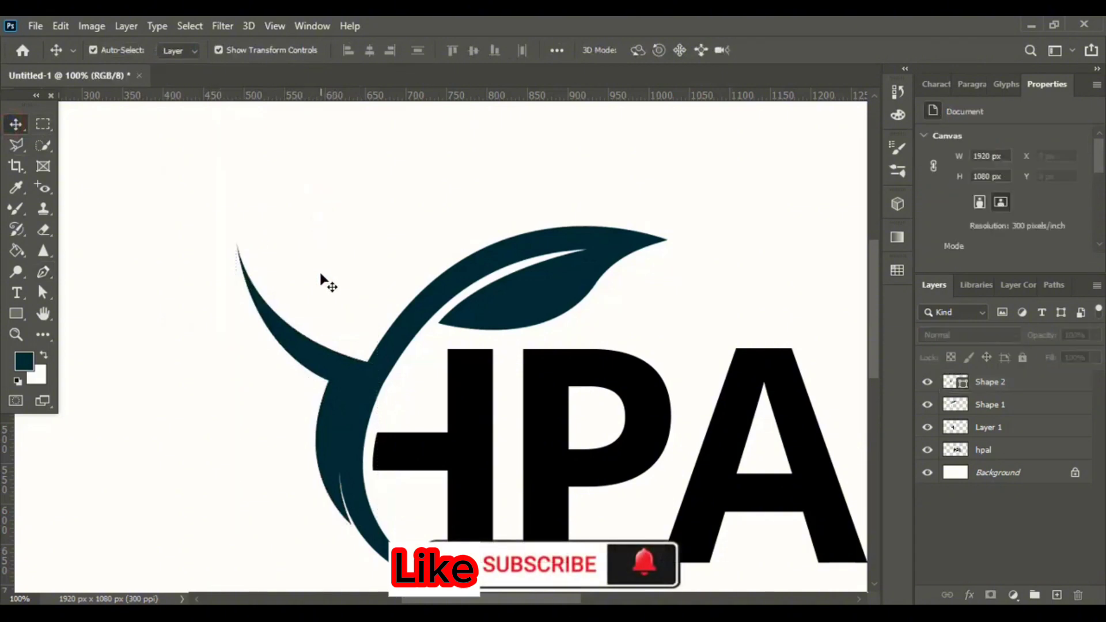
click(323, 374)
right_click(45, 274)
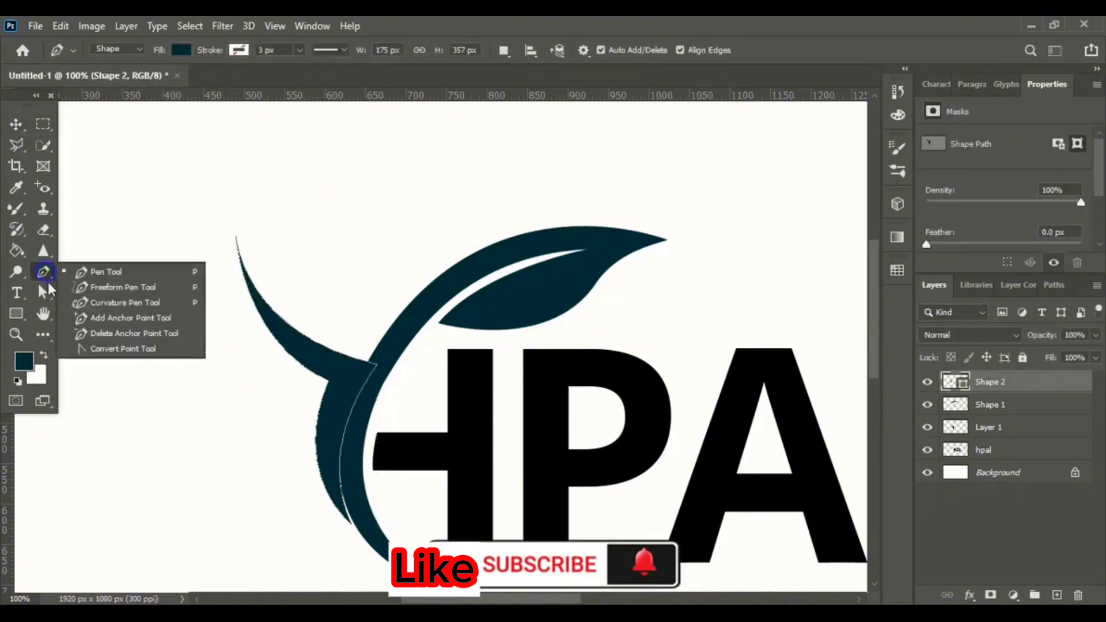
click(112, 349)
click(238, 241)
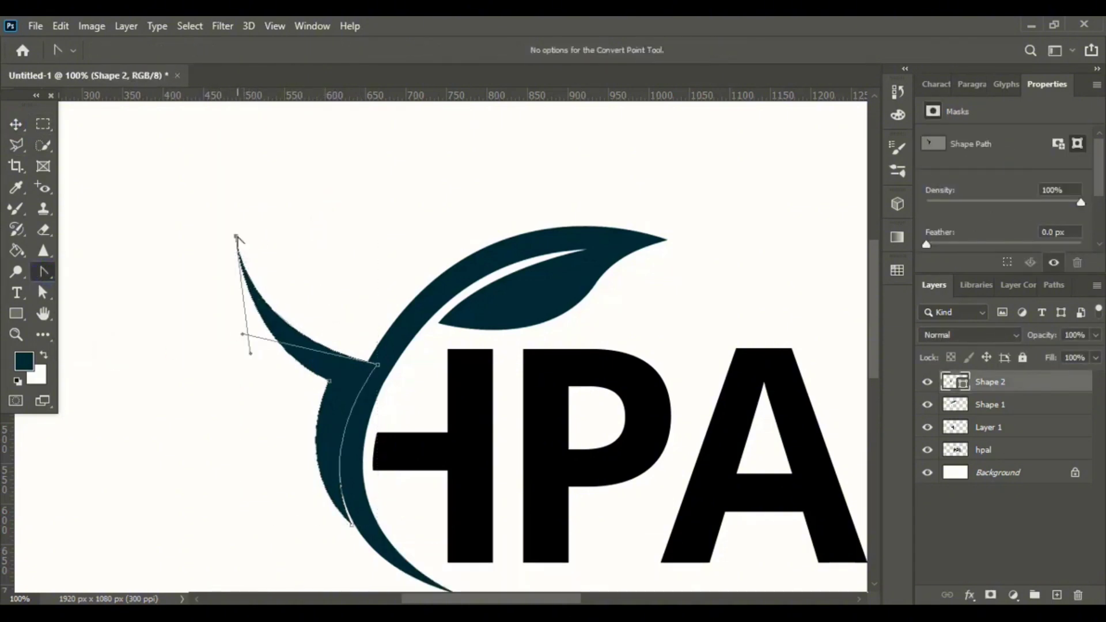
key(Right)
key(Right)
key(Right)
key(Right)
key(Right)
key(Right)
key(Right)
key(Right)
key(Right)
key(Right)
key(Right)
key(Right)
key(Right)
key(Right)
key(Right)
key(Right)
key(Right)
key(Right)
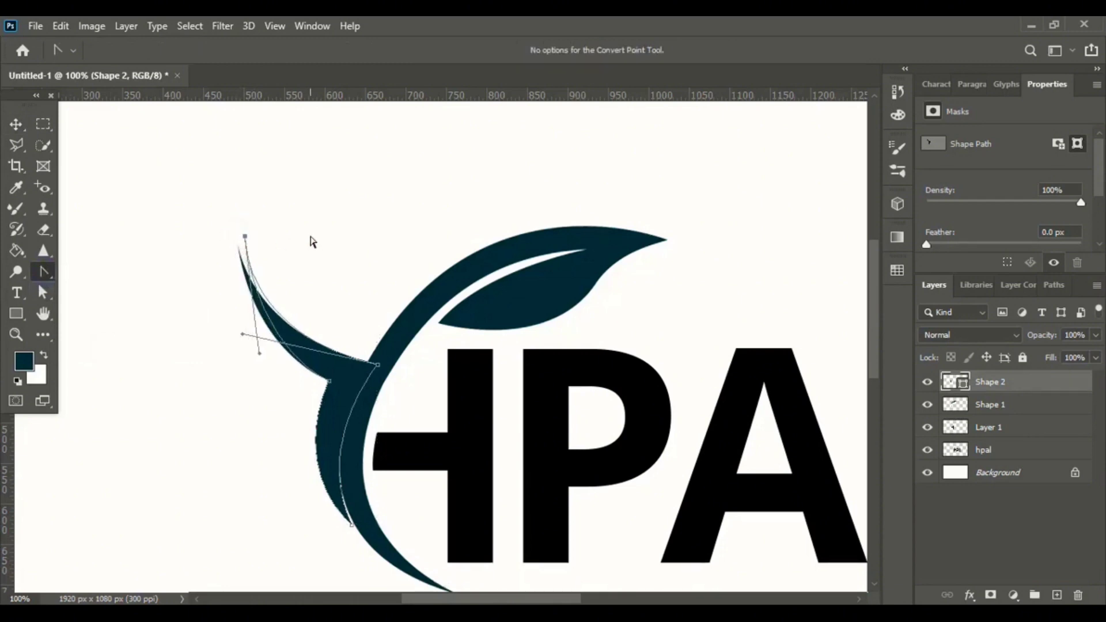
drag(265, 354, 247, 378)
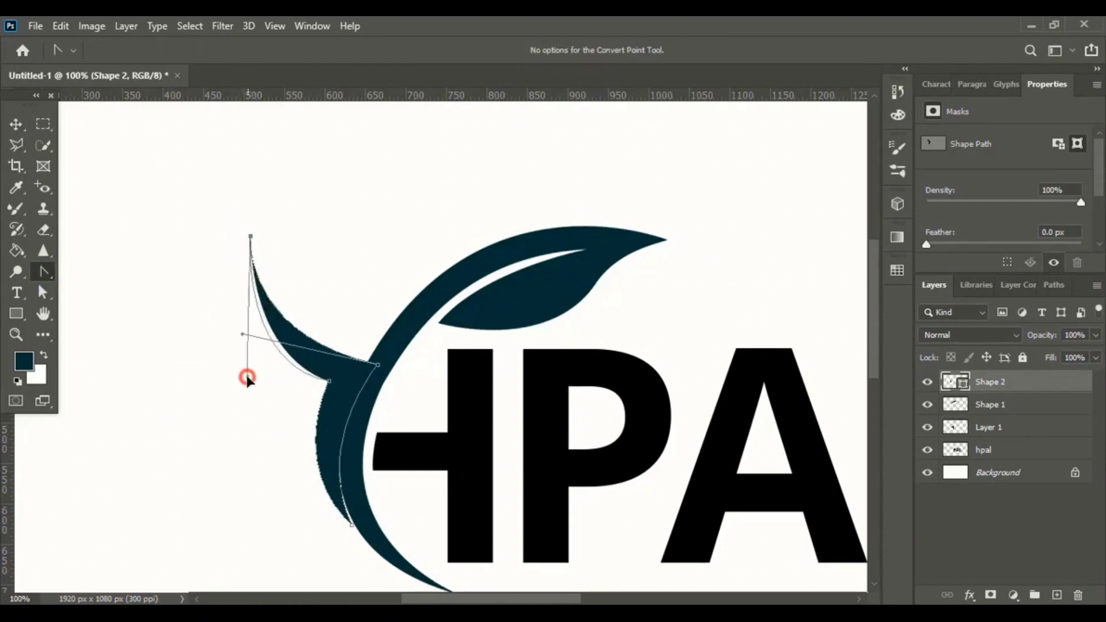
mouse_move(243, 334)
mouse_down()
mouse_move(244, 301)
mouse_move(241, 336)
mouse_move(242, 323)
mouse_up()
drag(329, 381, 299, 470)
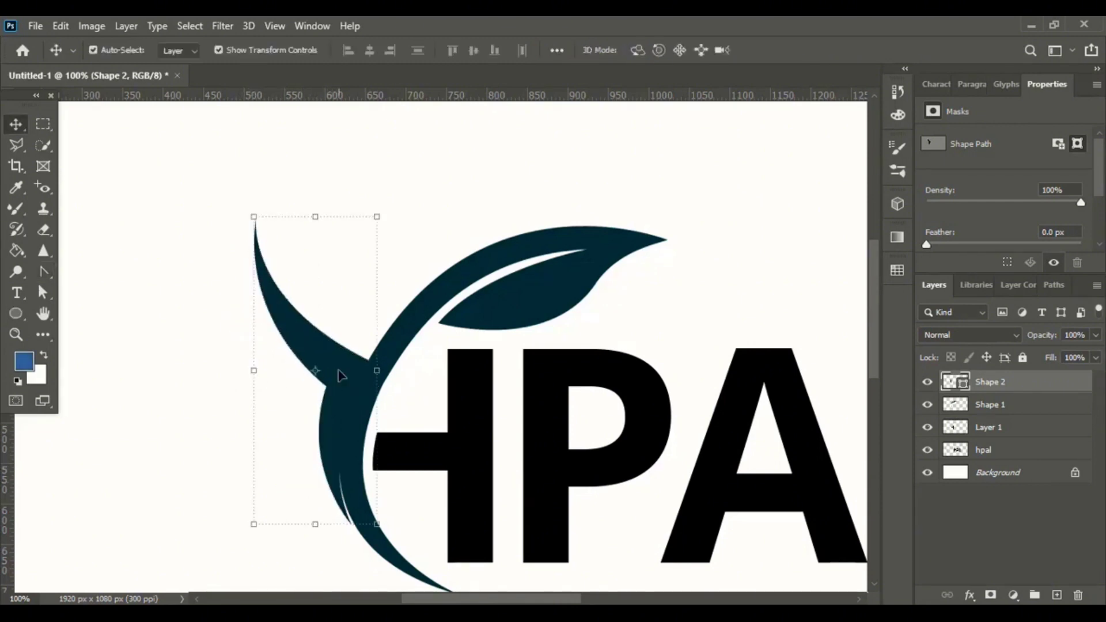
Nudge the arm shape slightly up and to the left.
key(Up)
key(Up)
key(Up)
key(Up)
key(Up)
key(Up)
key(Up)
key(Up)
key(Up)
key(Left)
key(Left)
key(Left)
key(Left)
key(Left)
key(Left)
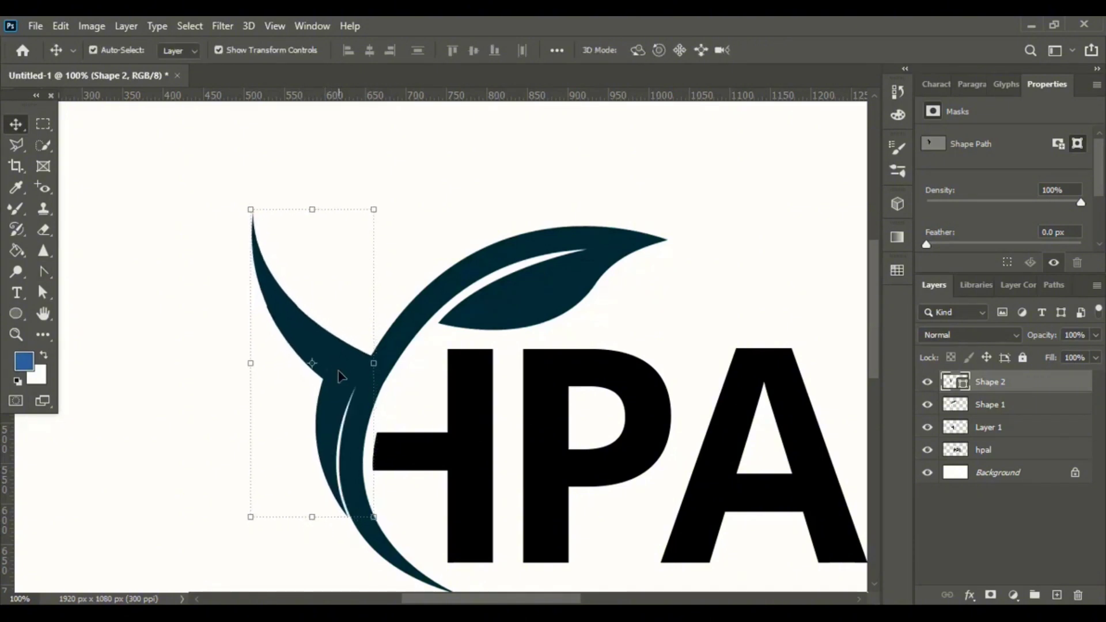
key(Up)
key(Up)
key(Up)
key(Up)
key(Up)
key(Up)
key(Up)
key(Up)
key(Up)
key(Up)
key(Up)
key(Up)
key(Up)
key(Up)
Refine the arm's anchor handles with the Convert Point tool to smooth its tip and base.
click(43, 271)
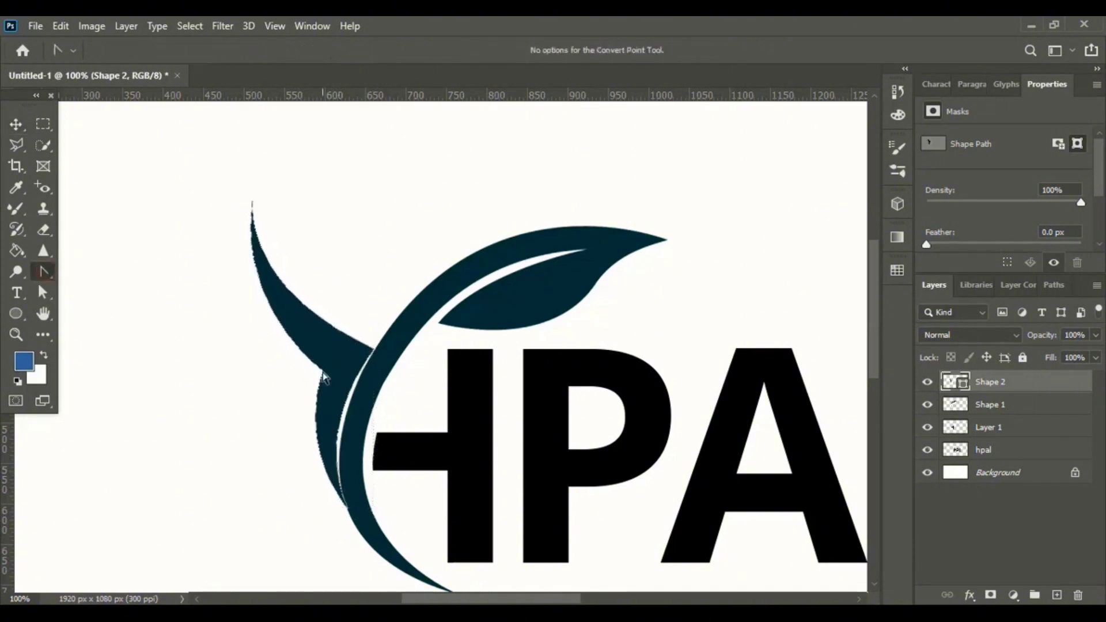
ctrl+click(320, 372)
drag(250, 202, 266, 197)
drag(242, 290, 252, 325)
drag(320, 372, 318, 366)
drag(252, 325, 248, 314)
key(v)
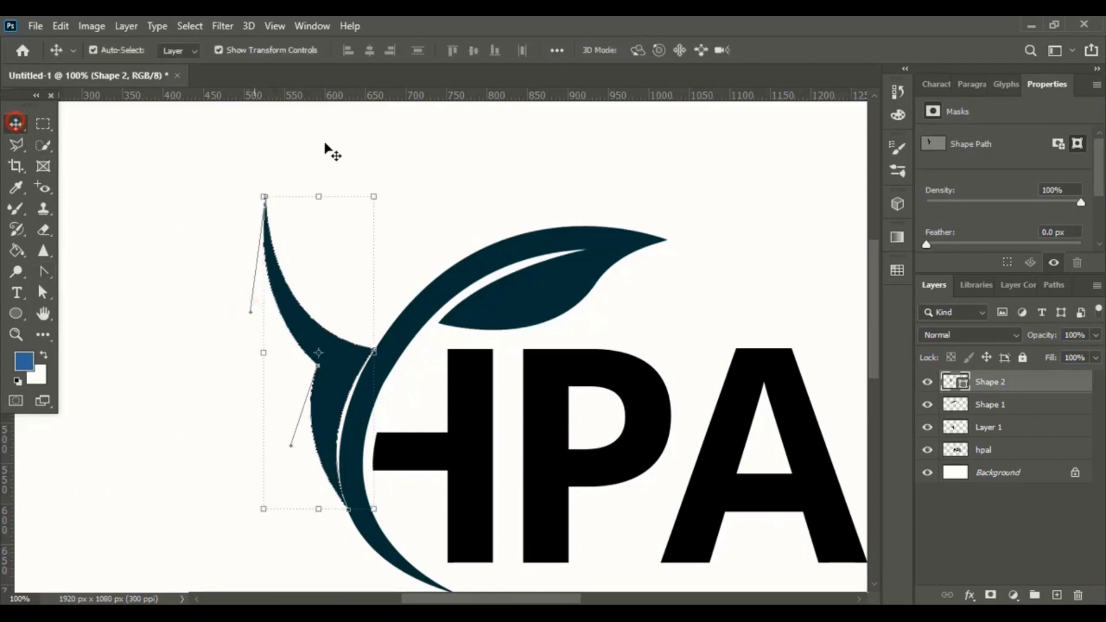
Select the leaf with the Quick Selection tool and expand the selection by 12 pixels.
click(419, 163)
click(461, 280)
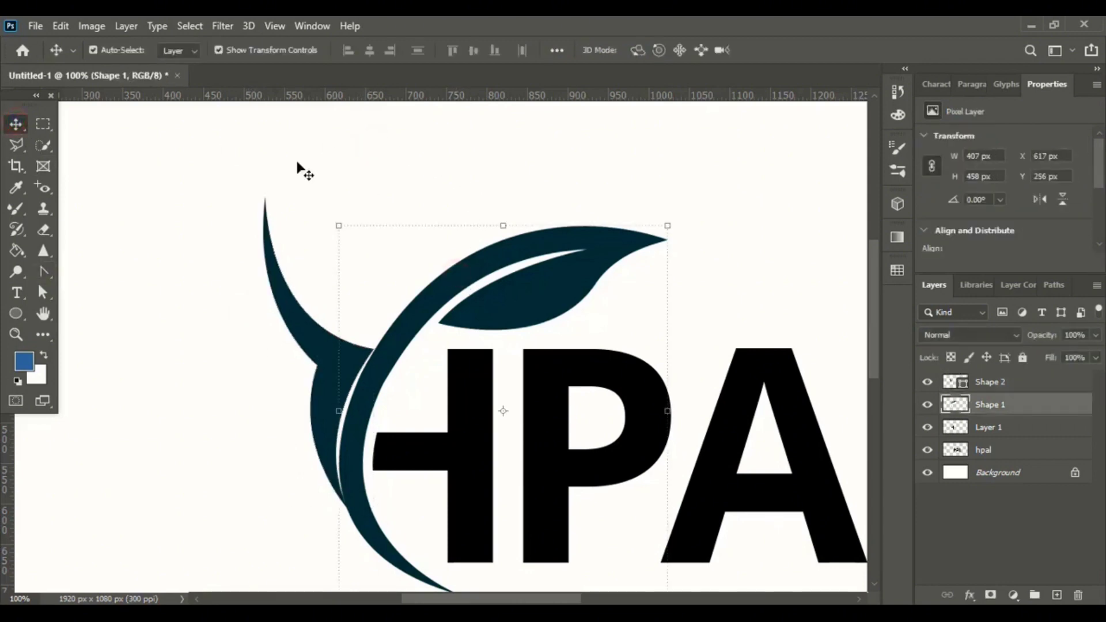
click(39, 146)
drag(371, 405, 363, 409)
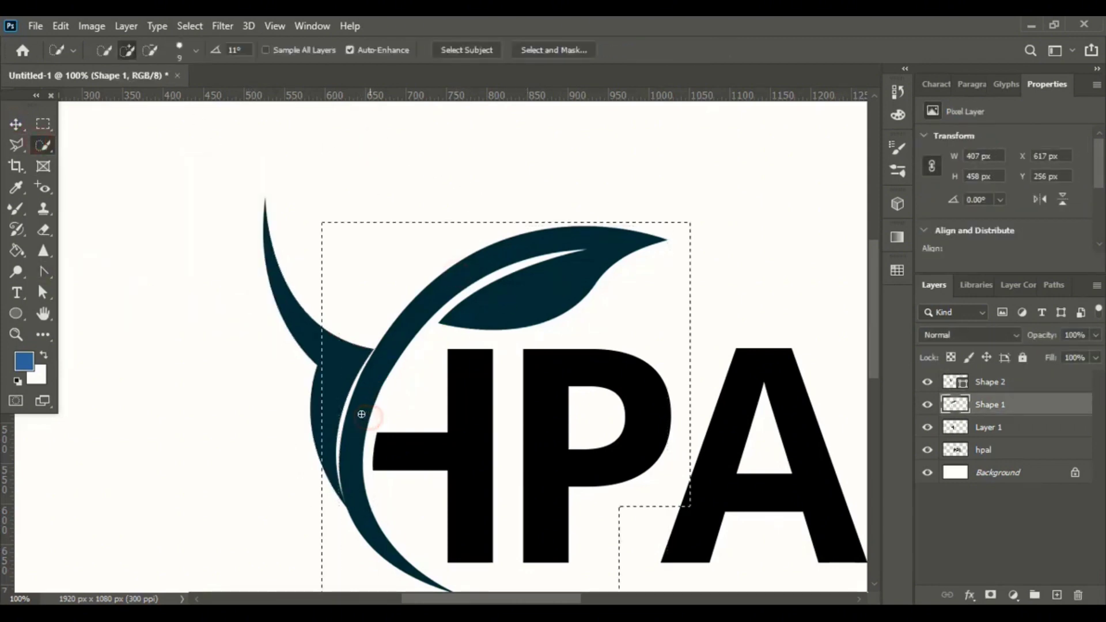
click(189, 27)
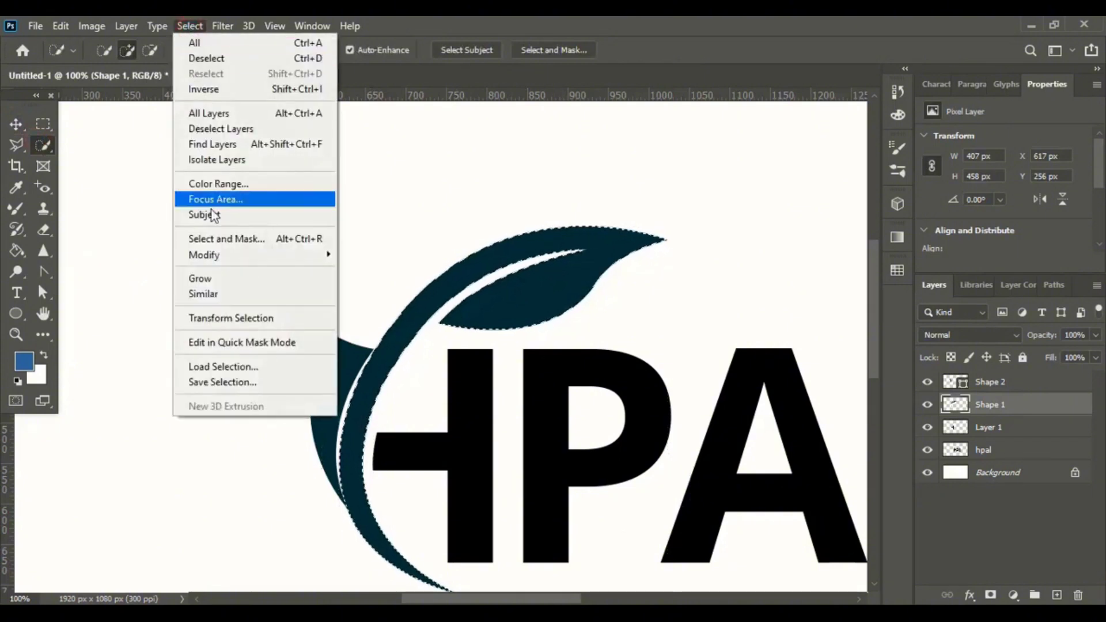
mouse_move(236, 253)
click(379, 286)
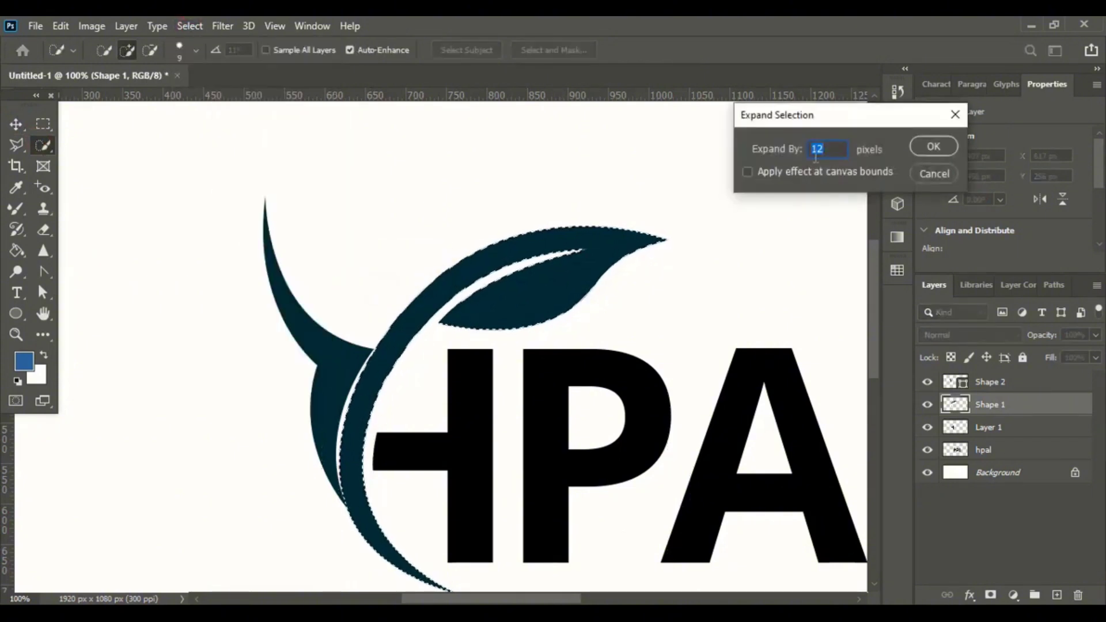
click(932, 148)
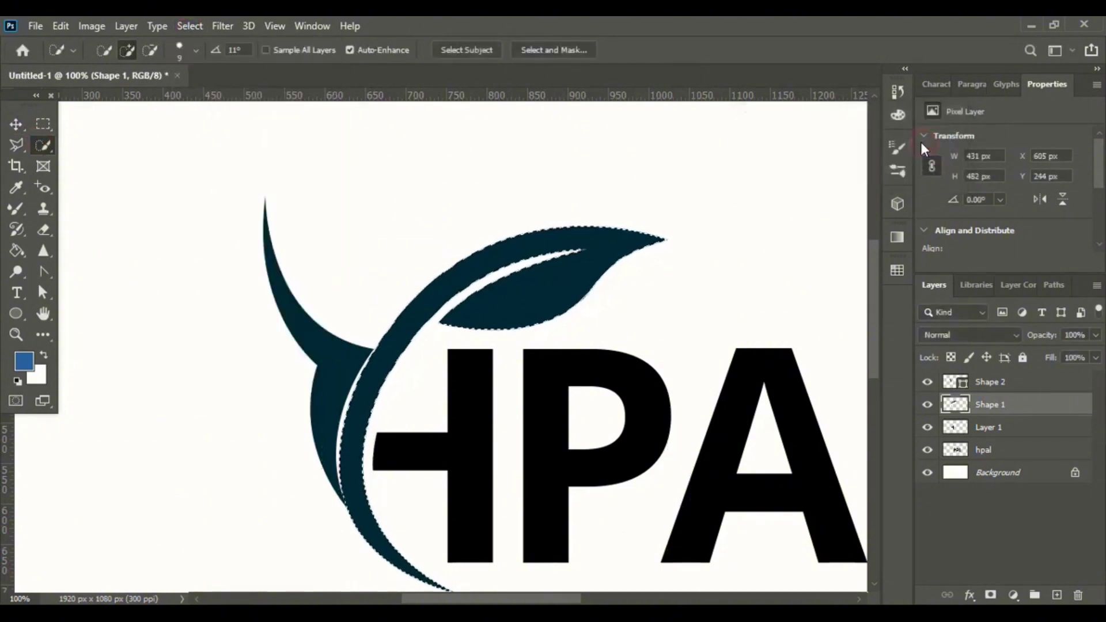
Rasterize the arm layer, delete the expanded selection area from it to leave a gap, and deselect.
click(16, 124)
click(320, 193)
click(305, 330)
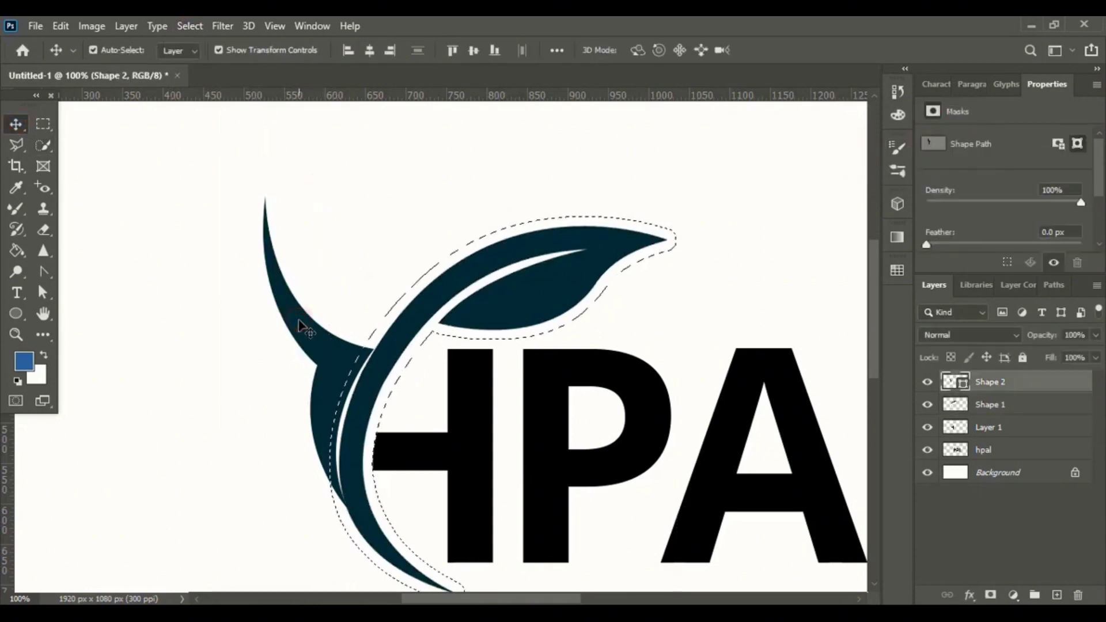
right_click(1017, 381)
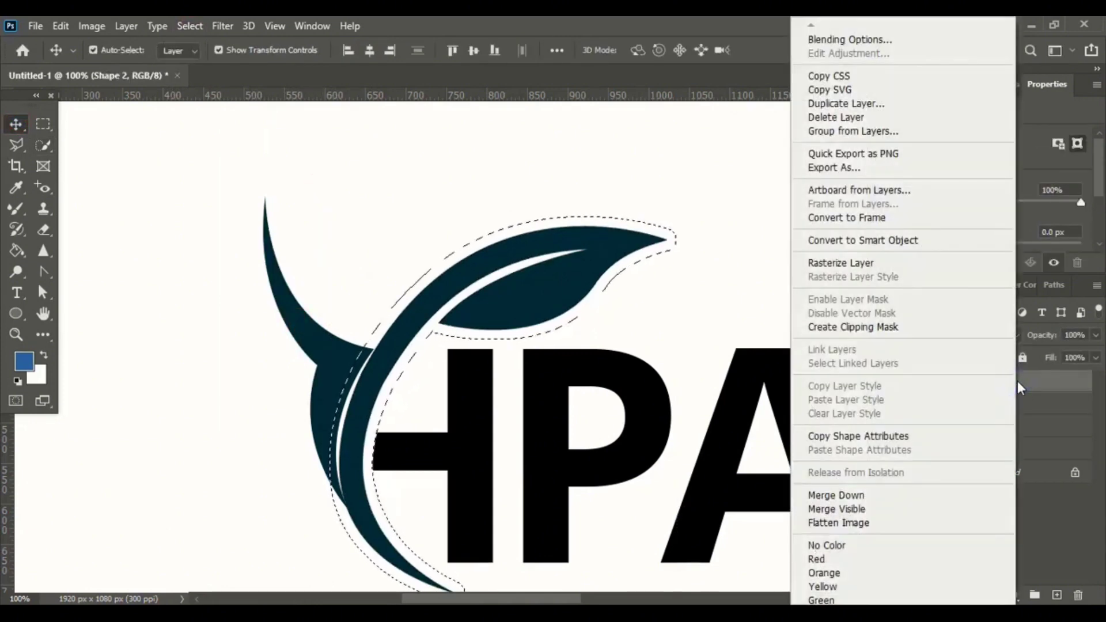
click(858, 263)
key(Delete)
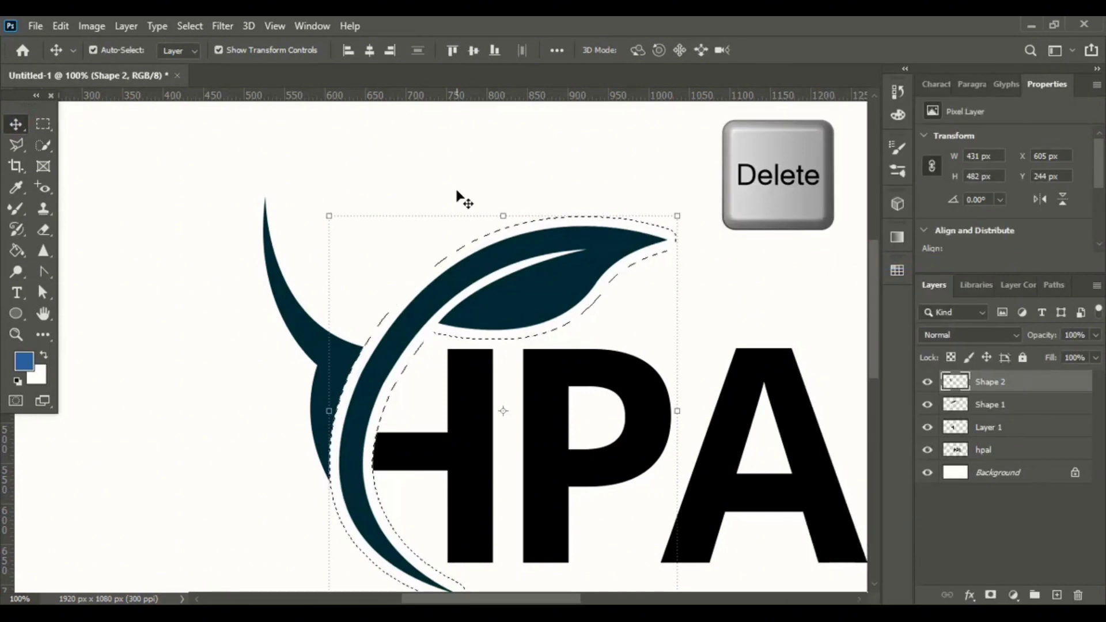
key(ctrl+d)
click(449, 190)
click(347, 364)
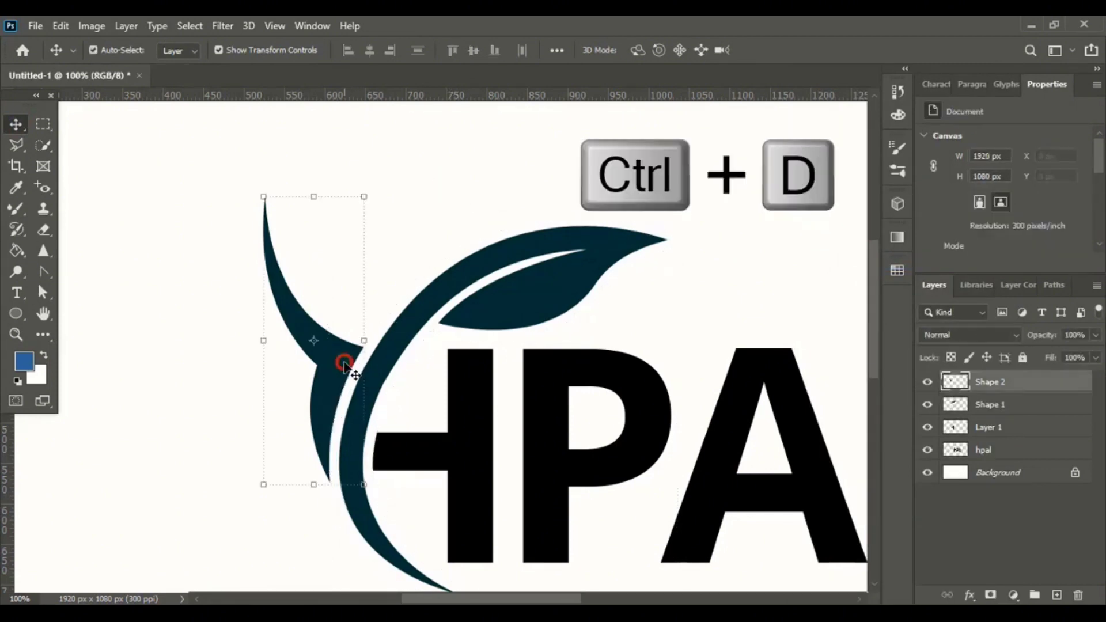
click(433, 217)
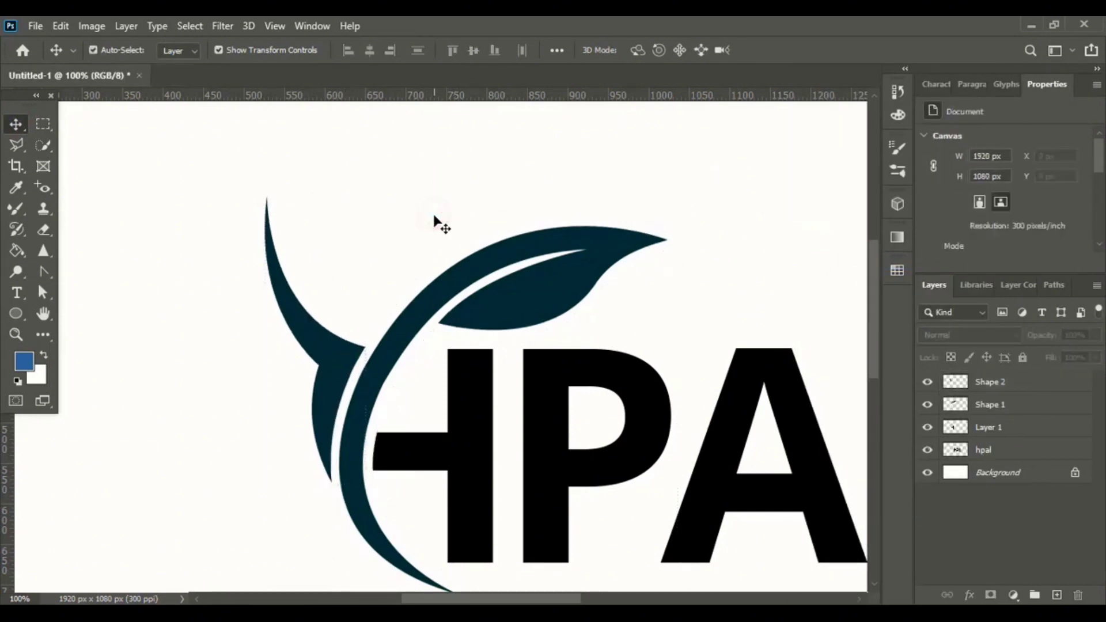
Draw a 96 px circle for the head above the arm, filled dark teal with no stroke.
click(16, 316)
drag(335, 228, 412, 405)
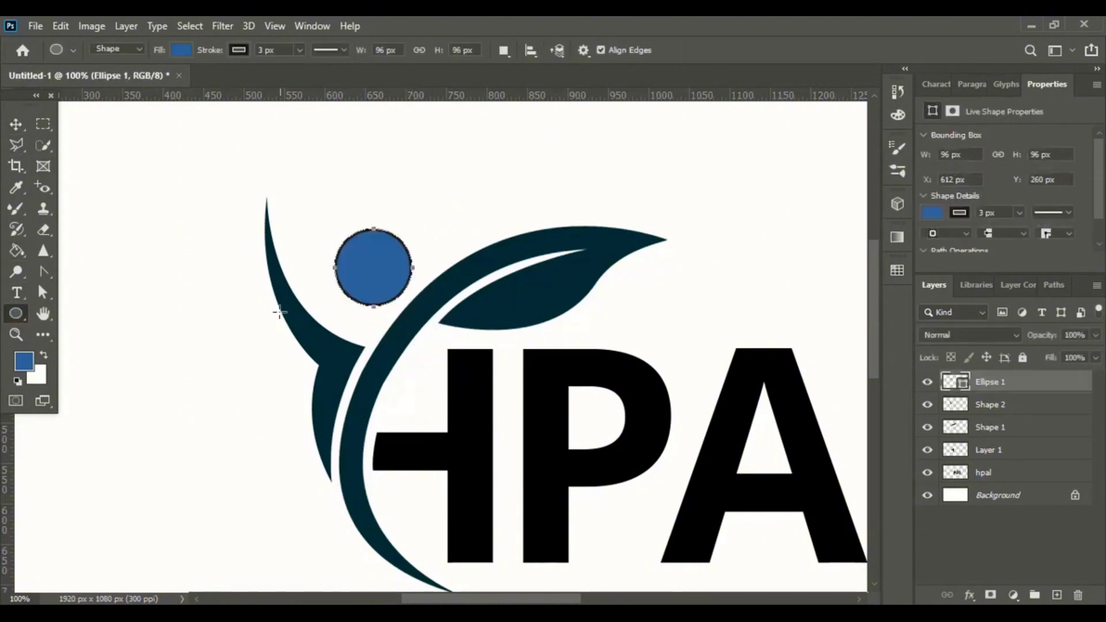
click(239, 50)
click(141, 80)
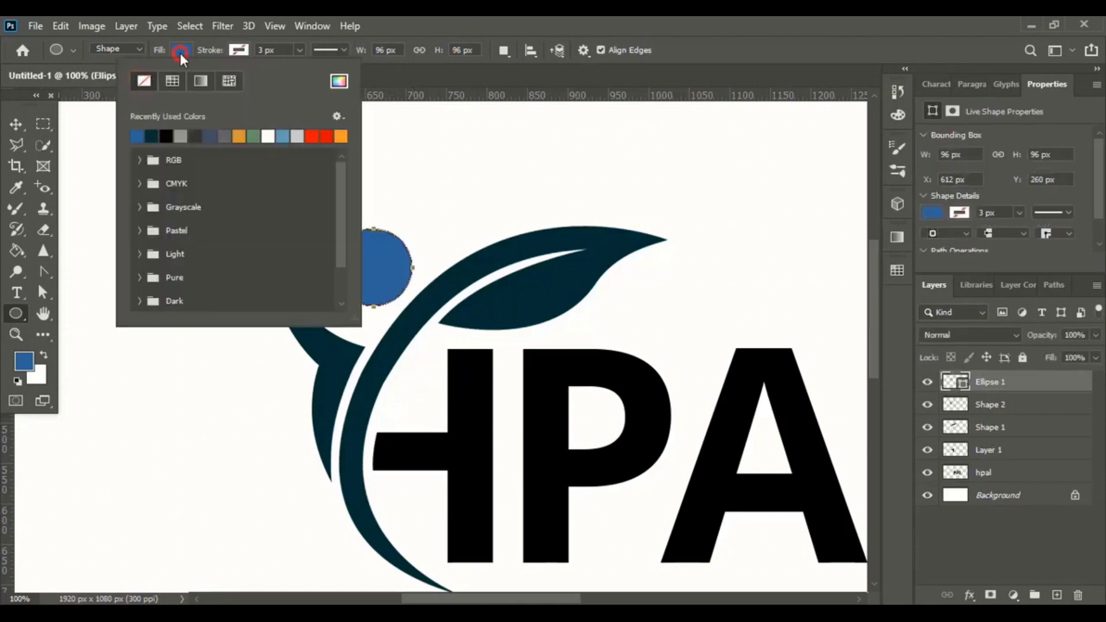
click(96, 135)
Move the head circle down between the arm and the leaf stem.
click(14, 125)
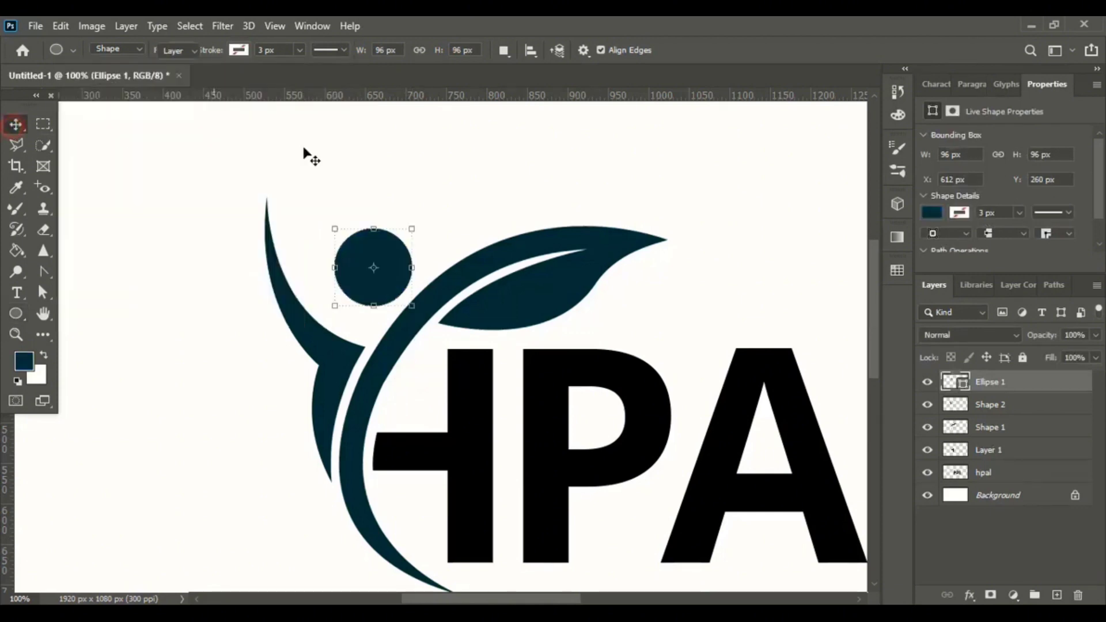
click(399, 154)
drag(383, 267, 364, 279)
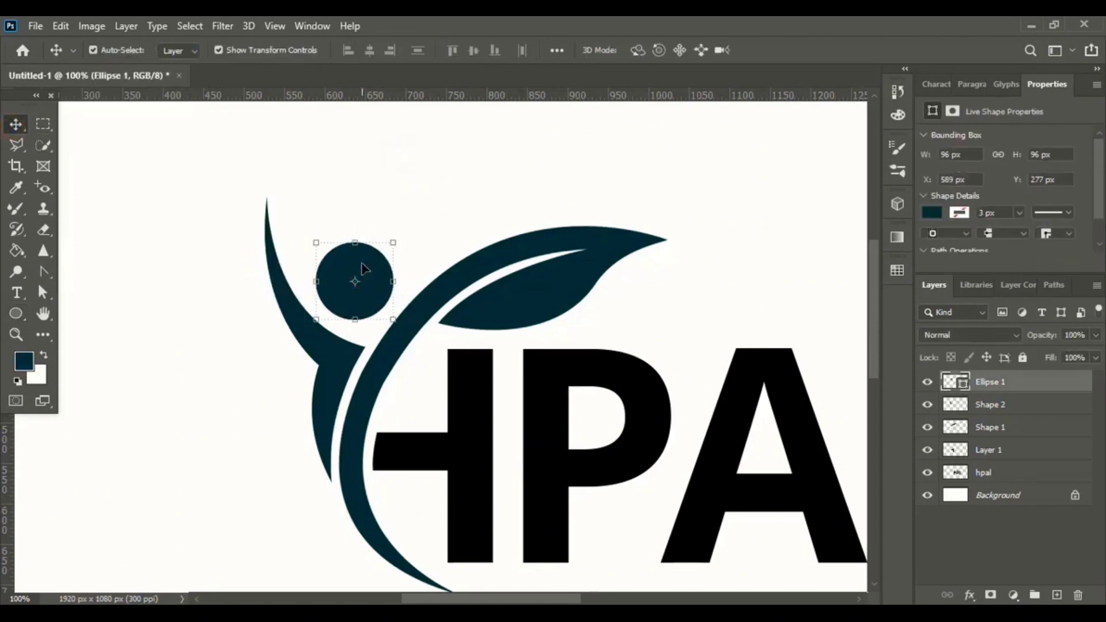
Scale the head circle to about 91% and nudge it down slightly, then commit the transform.
mouse_move(391, 245)
mouse_down()
mouse_move(381, 257)
mouse_move(386, 248)
mouse_up()
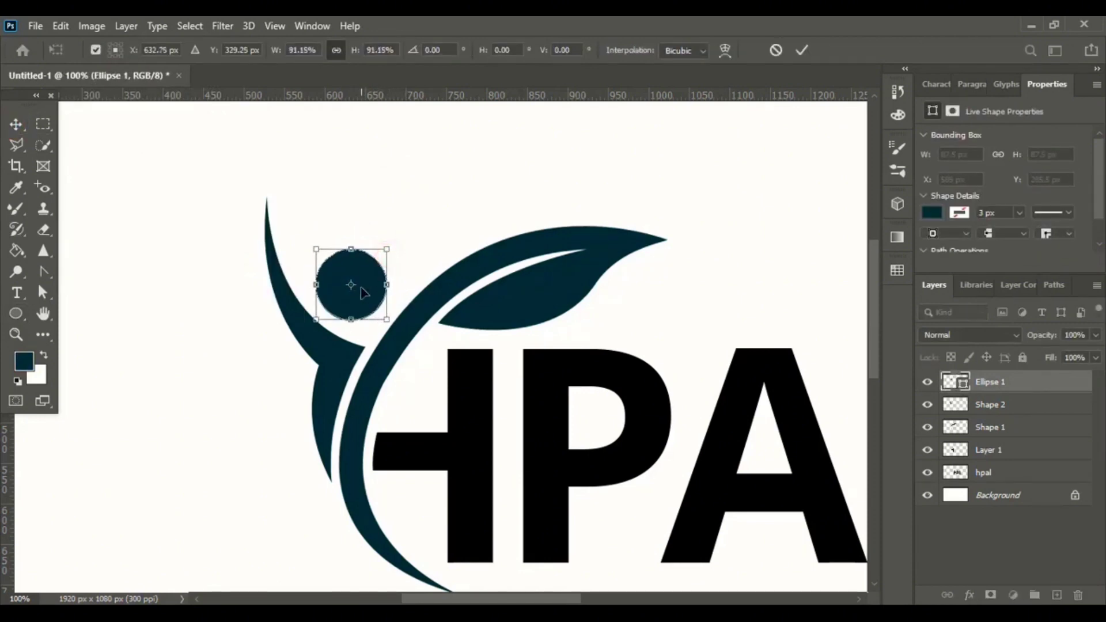
drag(364, 293, 374, 296)
key(Down)
key(Down)
key(Down)
key(Down)
key(Down)
key(Right)
key(Down)
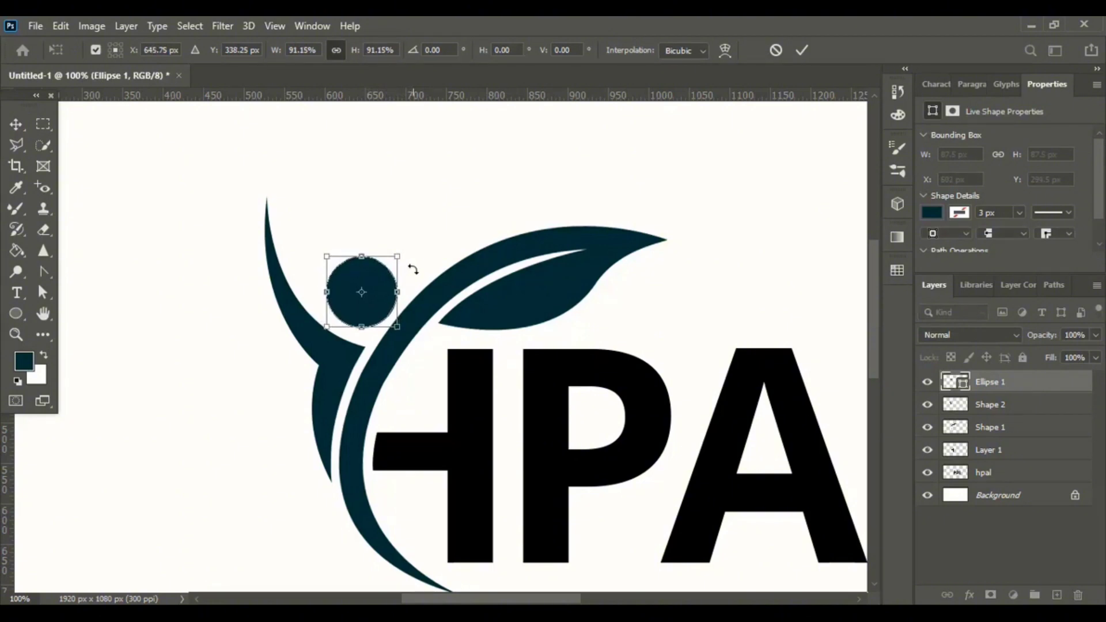
click(803, 50)
Fill the L, A and P letters of the HPAL text layer with blue using the Paint Bucket.
click(510, 169)
key(ctrl+minus)
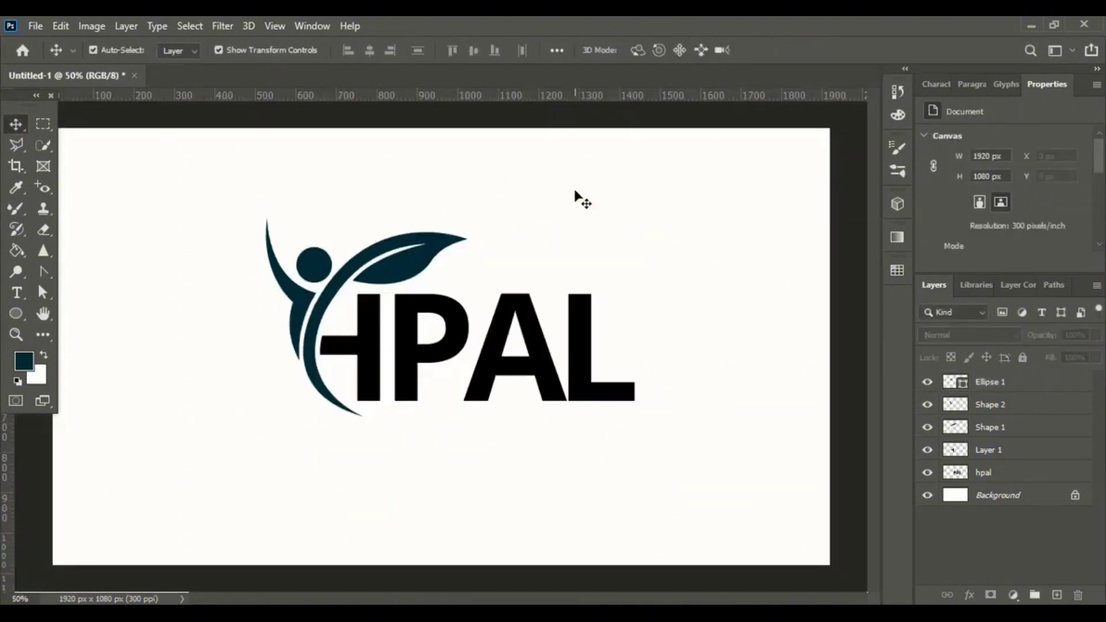
click(544, 355)
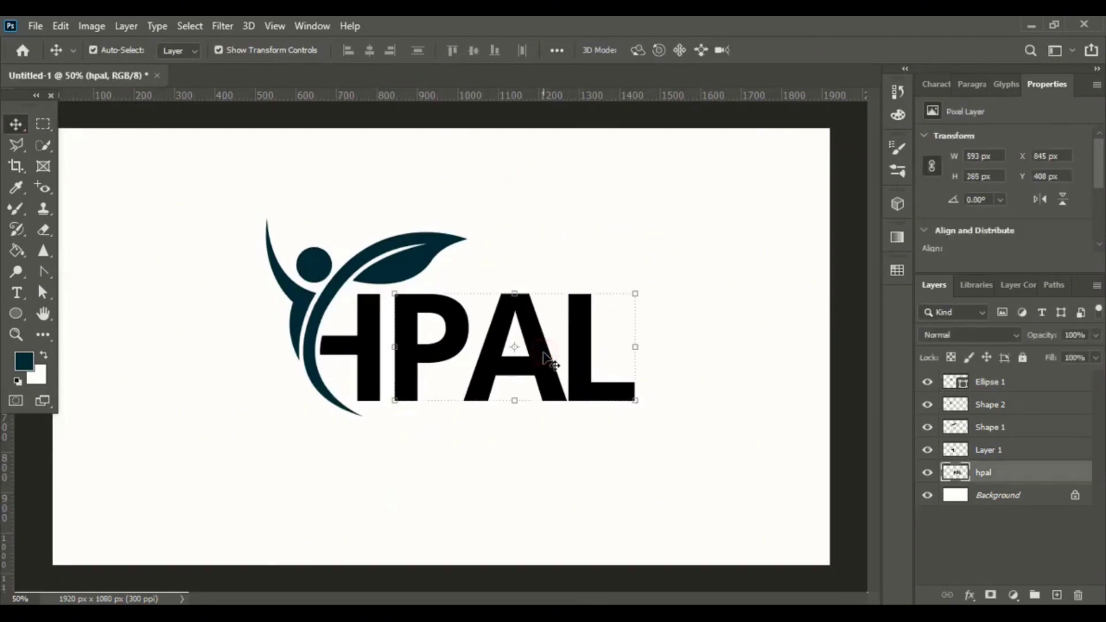
click(12, 251)
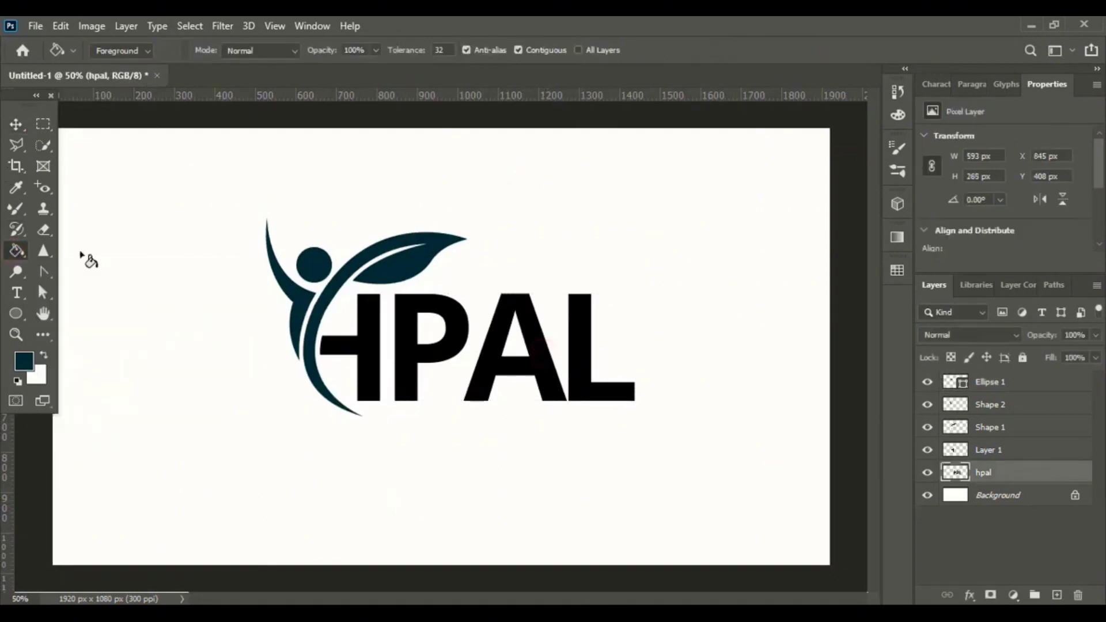
click(897, 116)
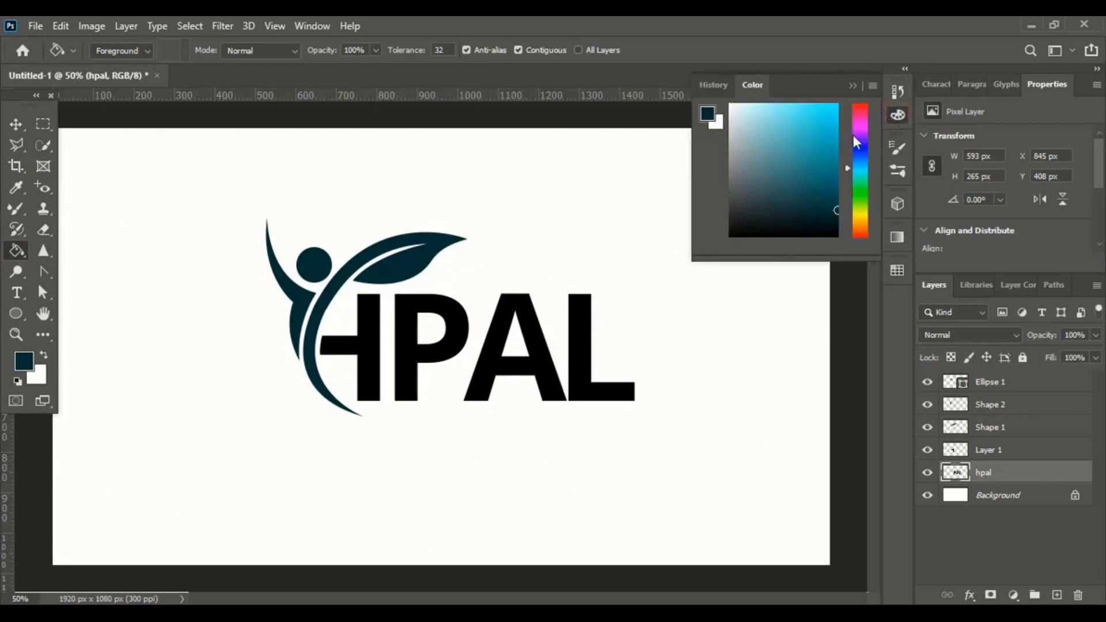
click(860, 187)
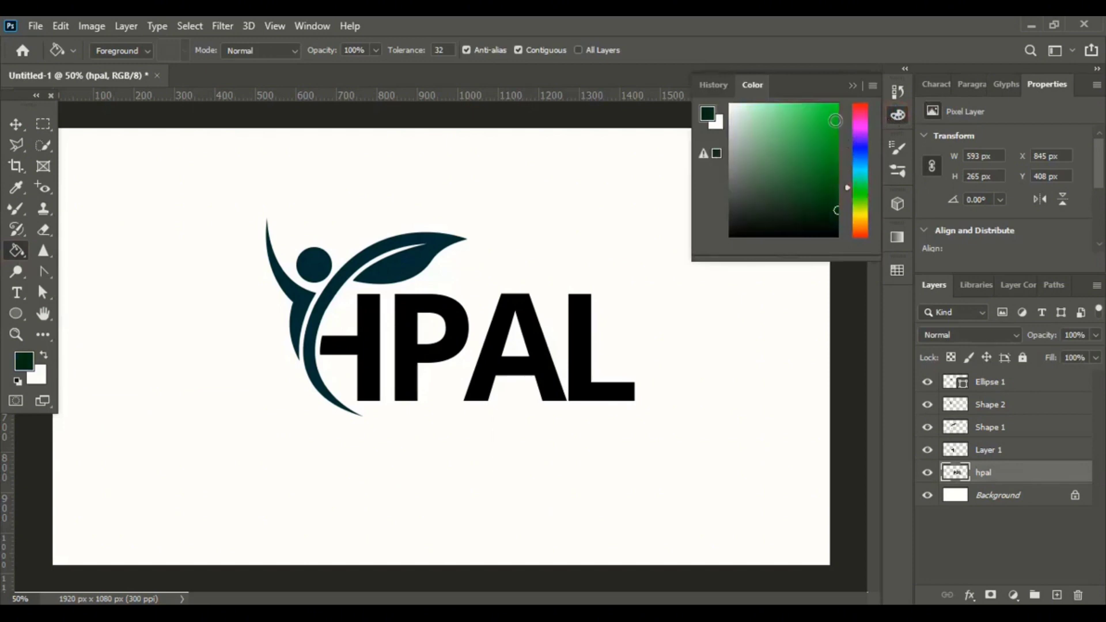
click(835, 120)
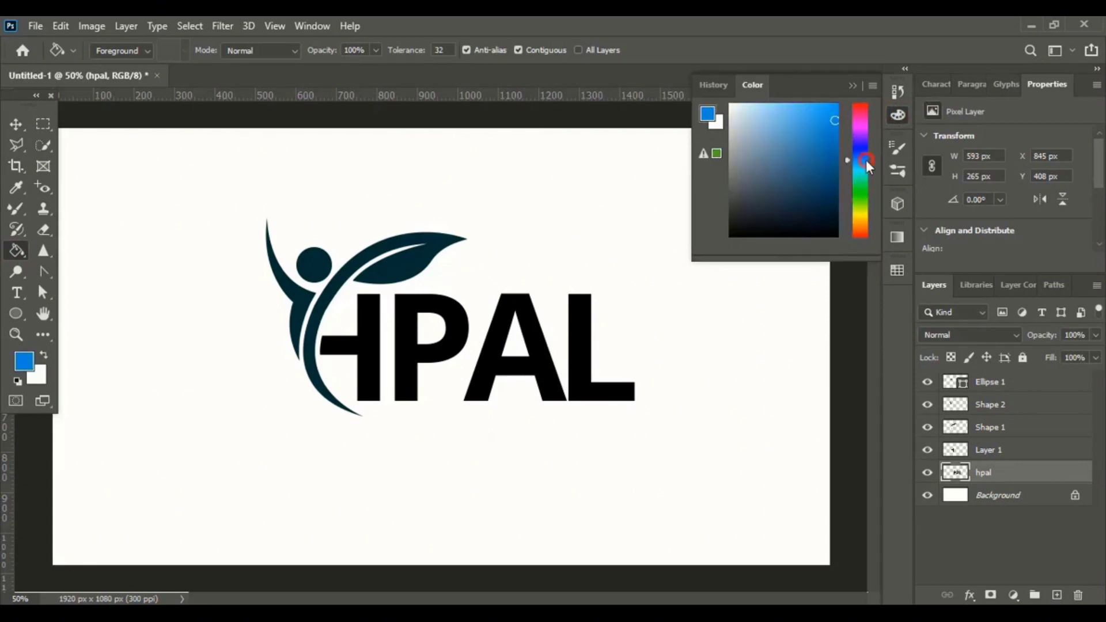
click(577, 348)
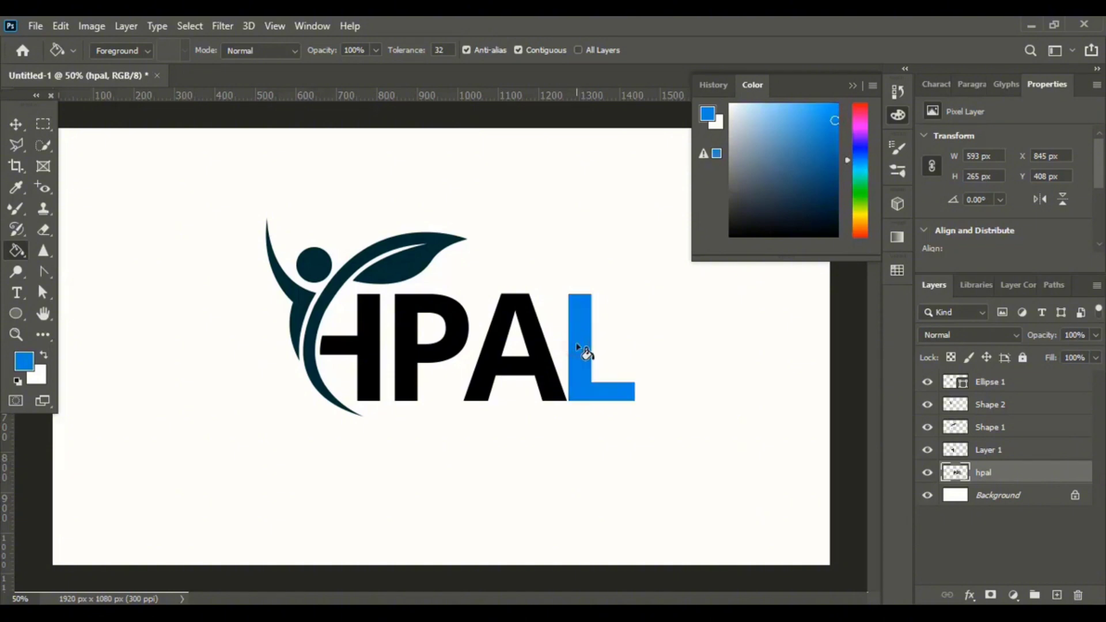
click(535, 366)
click(448, 352)
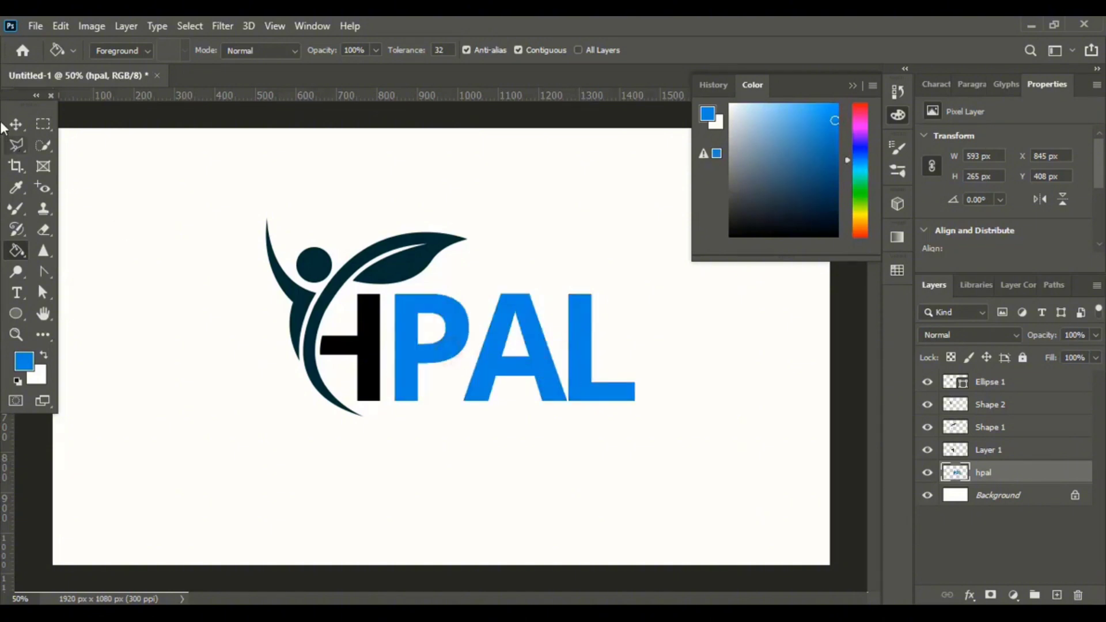
Fill the H letter layer with the same blue.
click(13, 125)
click(284, 160)
click(368, 334)
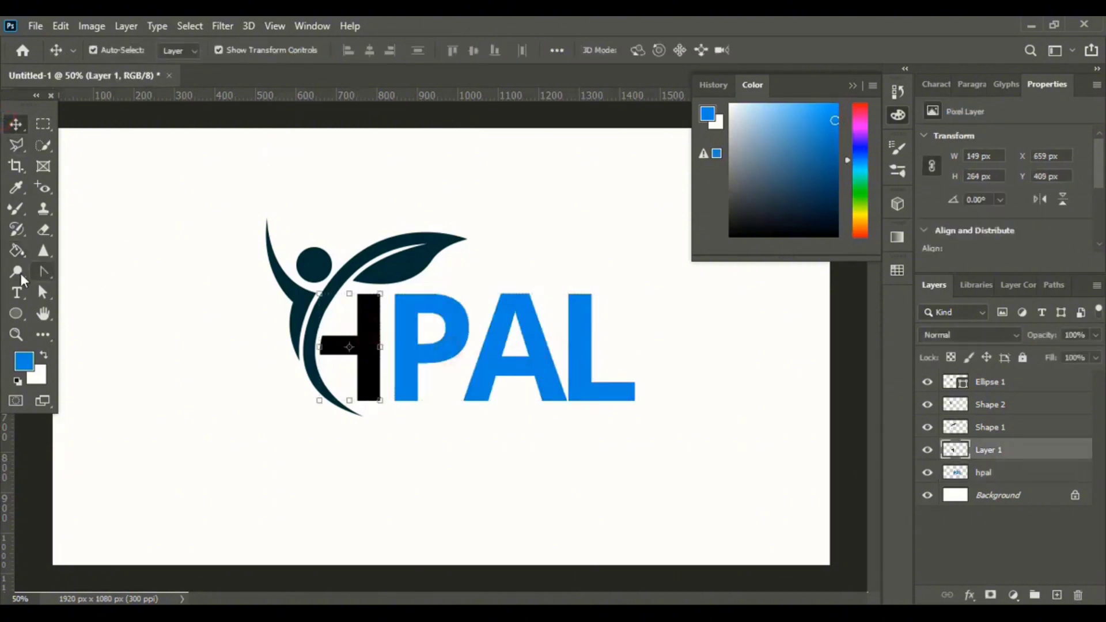
click(16, 250)
click(371, 362)
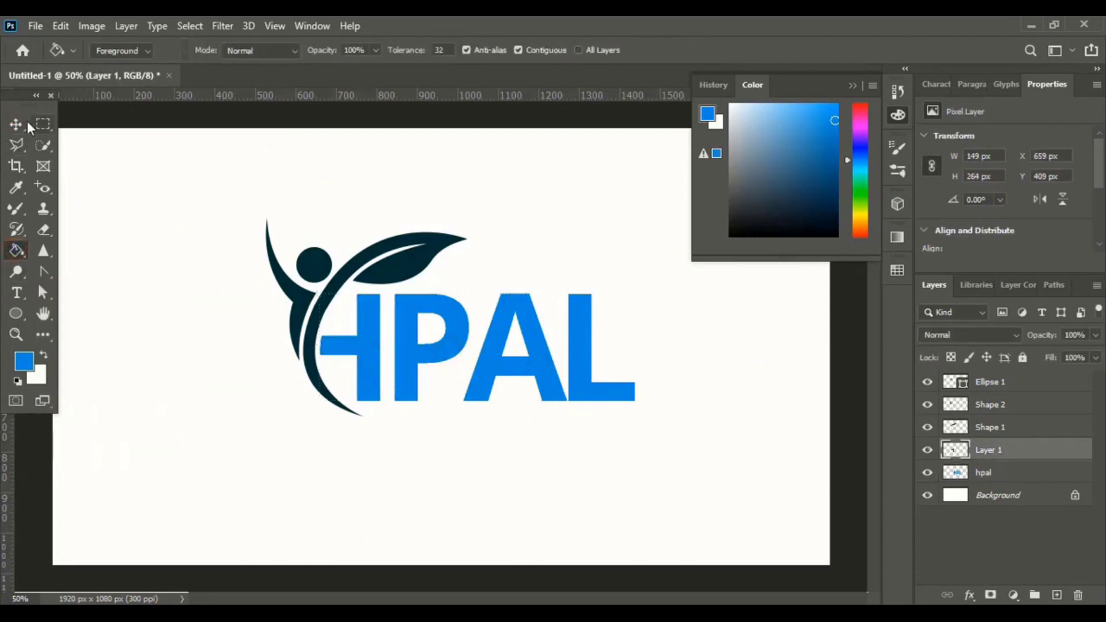
Fill the arm shape of the figure with blue.
click(15, 125)
click(318, 168)
click(290, 282)
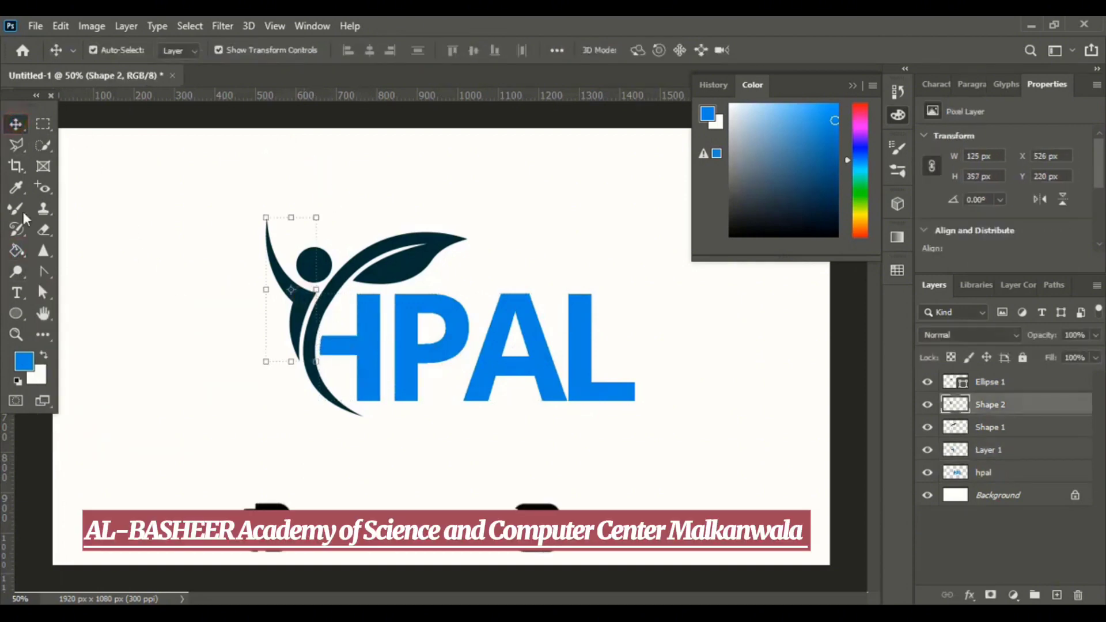
click(17, 250)
click(294, 293)
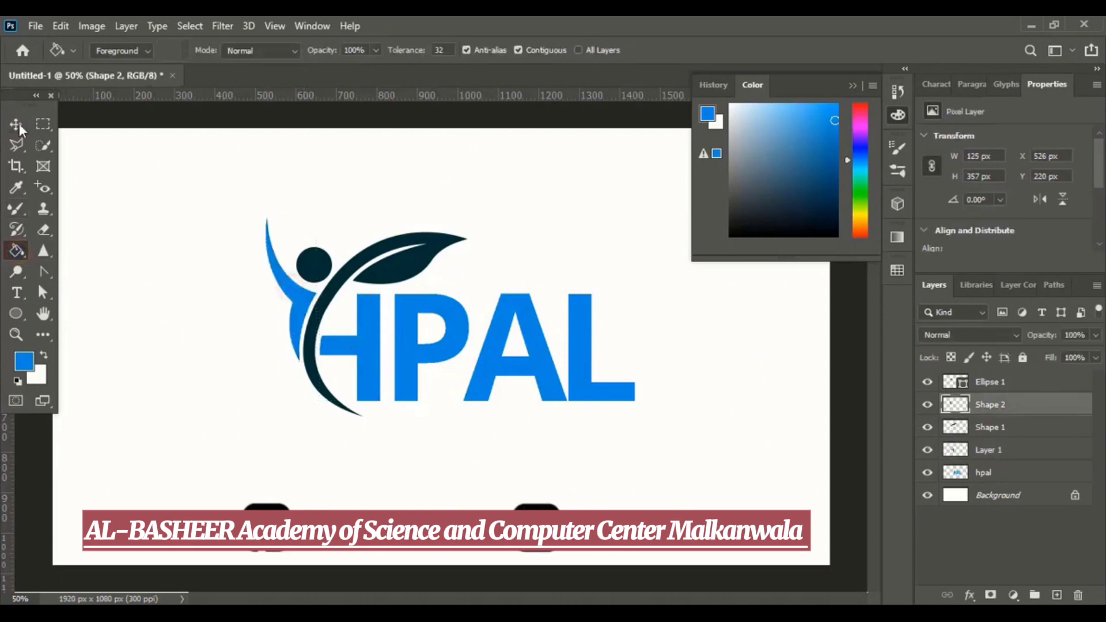
Rasterize the head circle layer and fill it with blue.
click(19, 123)
click(311, 185)
click(323, 262)
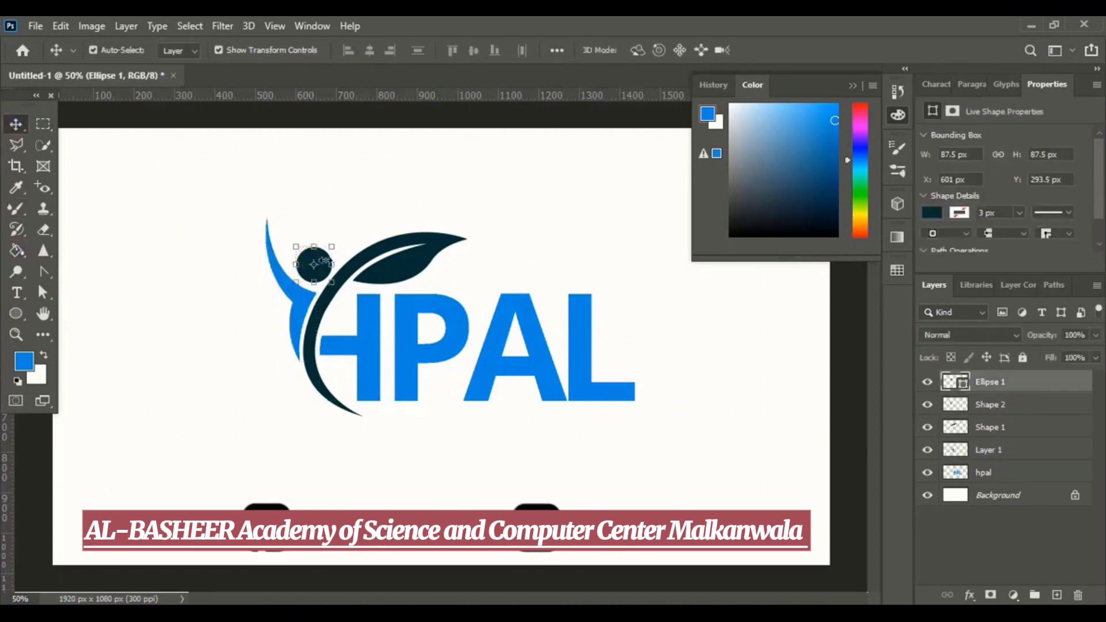
right_click(999, 385)
click(830, 264)
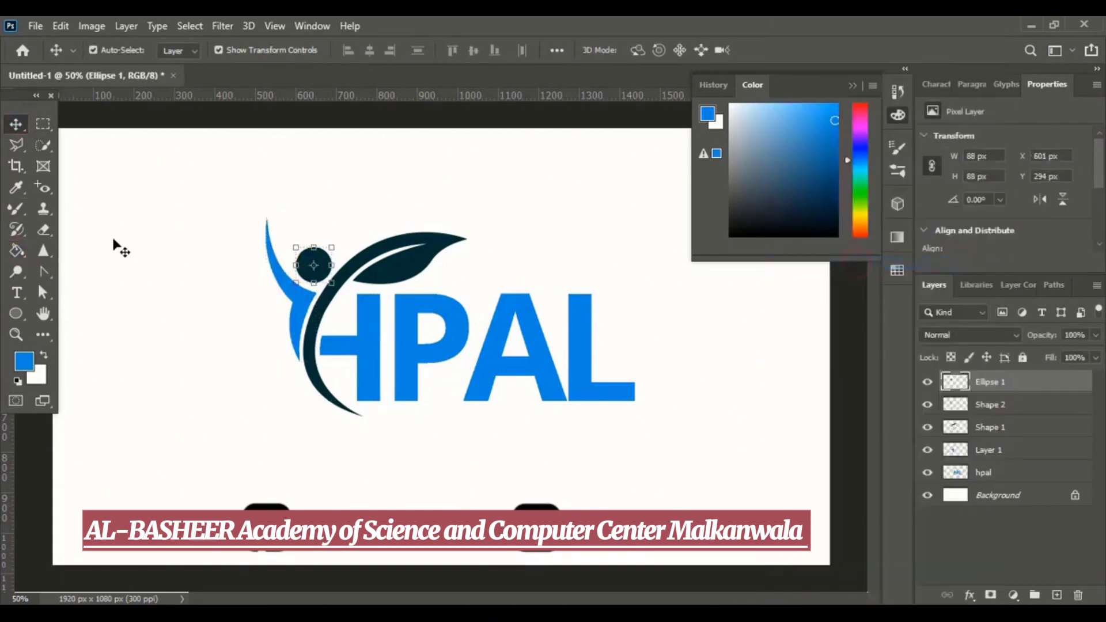
click(16, 250)
click(314, 265)
Pick a green colour and fill the leaf and stem shape with it.
click(17, 123)
click(504, 215)
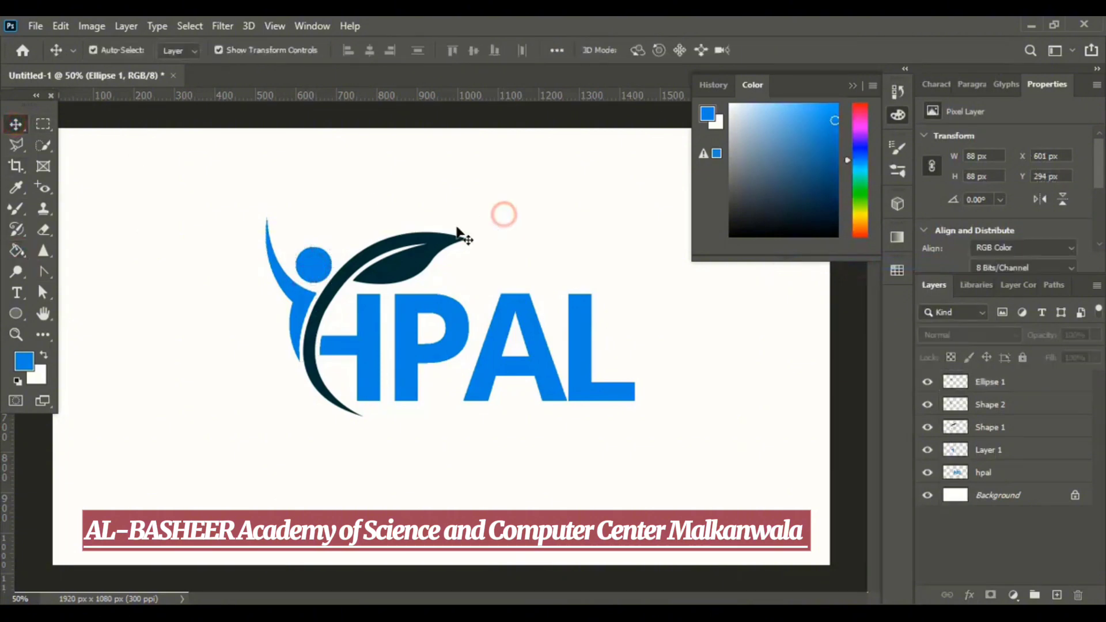
click(458, 234)
click(16, 250)
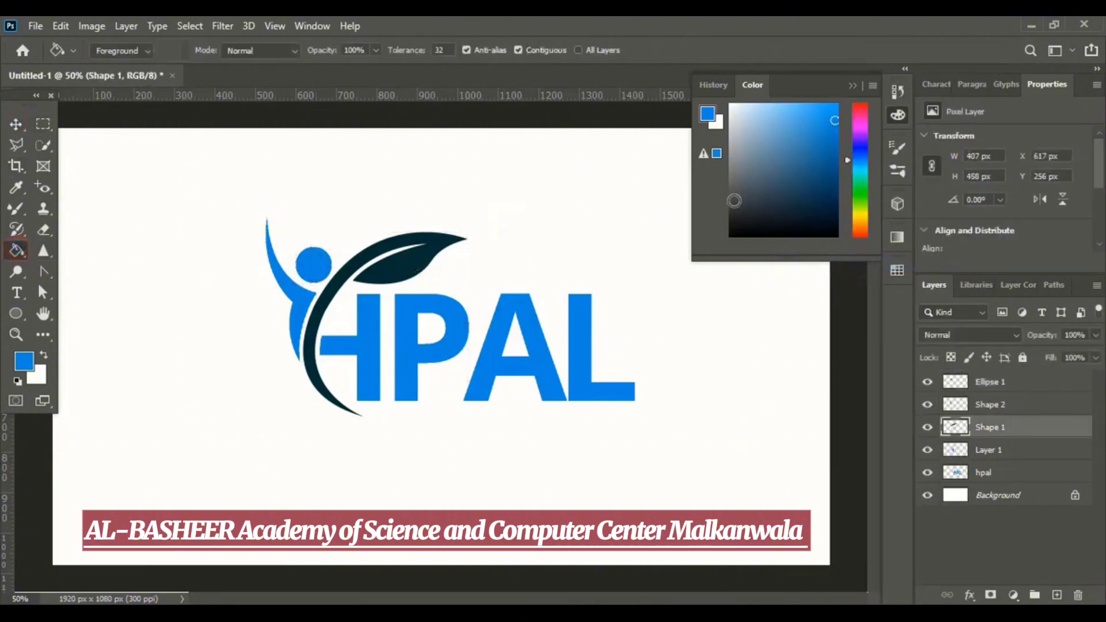
click(862, 198)
click(412, 271)
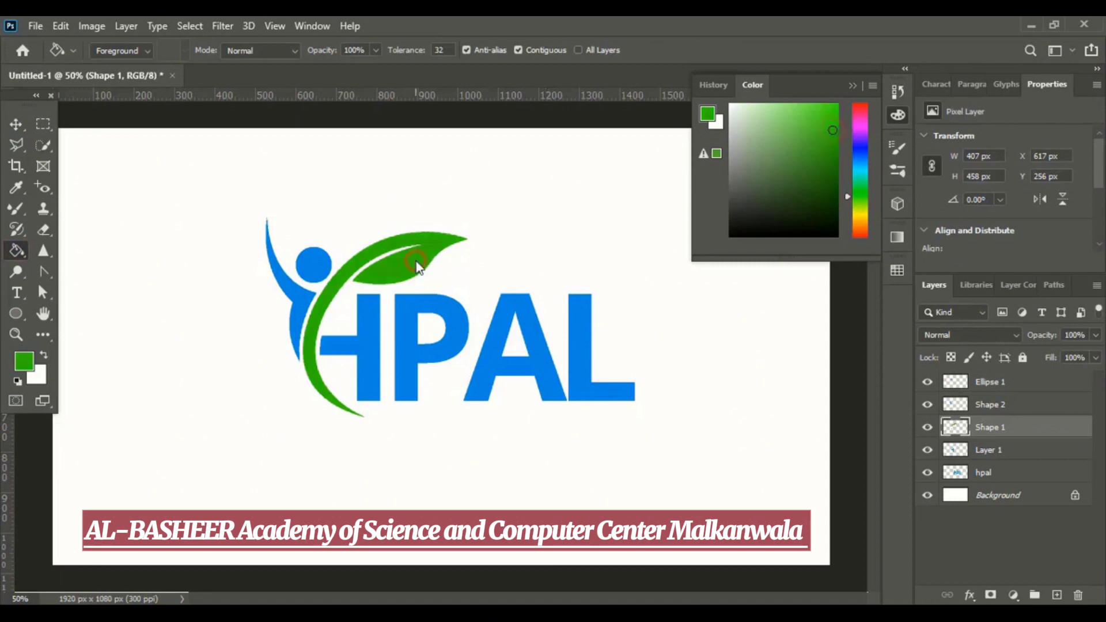
Close the colour panel and hide the white background layer.
click(16, 124)
click(538, 197)
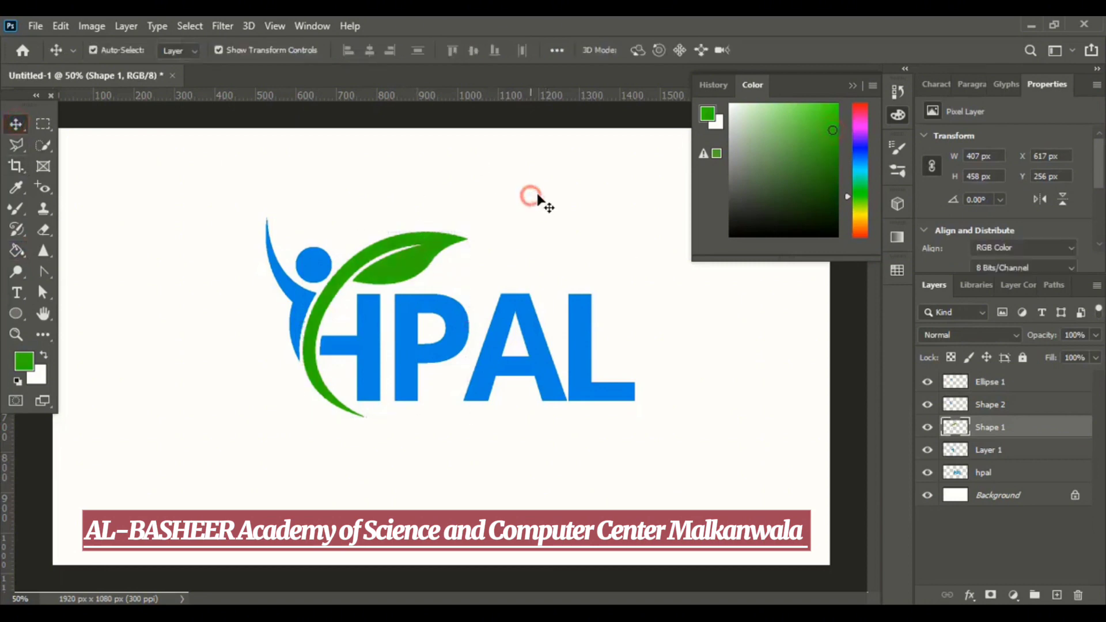
click(851, 85)
key(ctrl+minus)
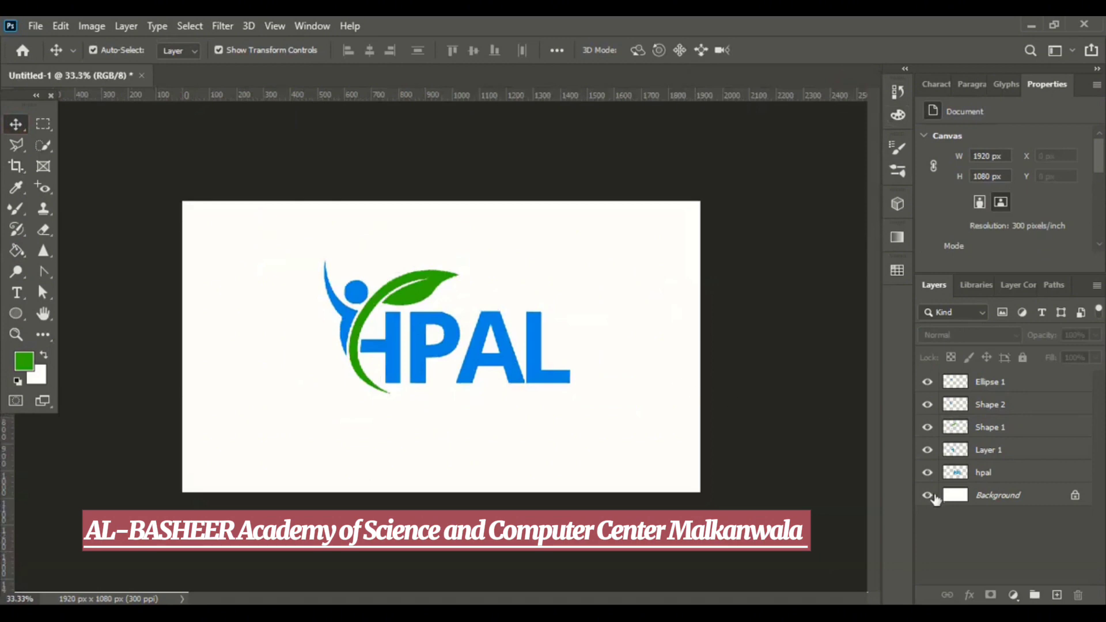
click(927, 495)
Select all logo layers and merge them into a single layer.
drag(316, 259, 588, 436)
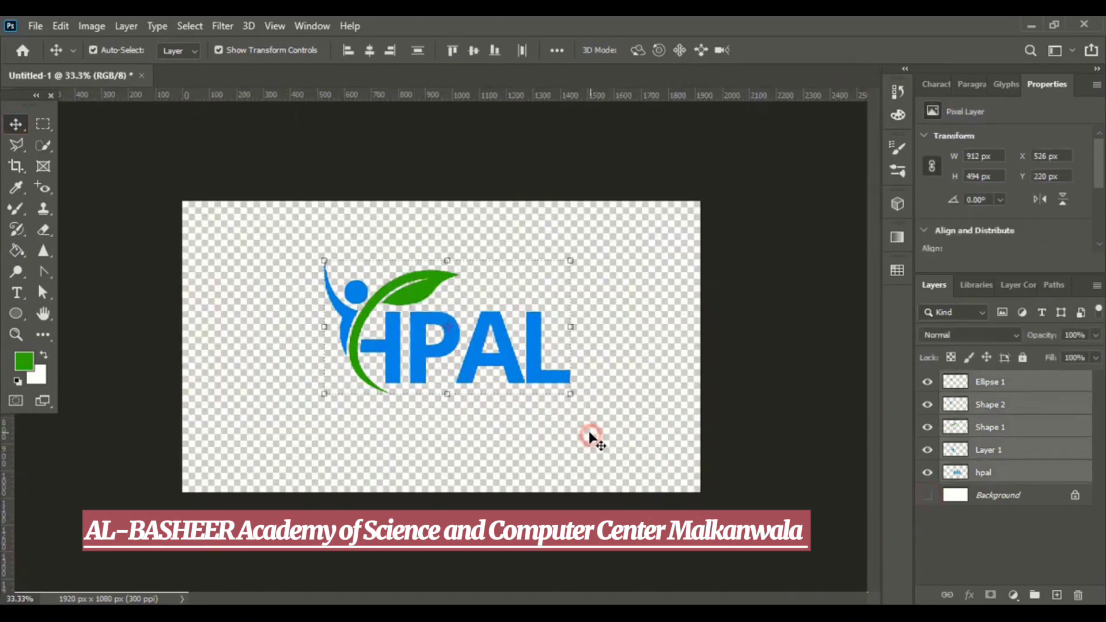
right_click(999, 454)
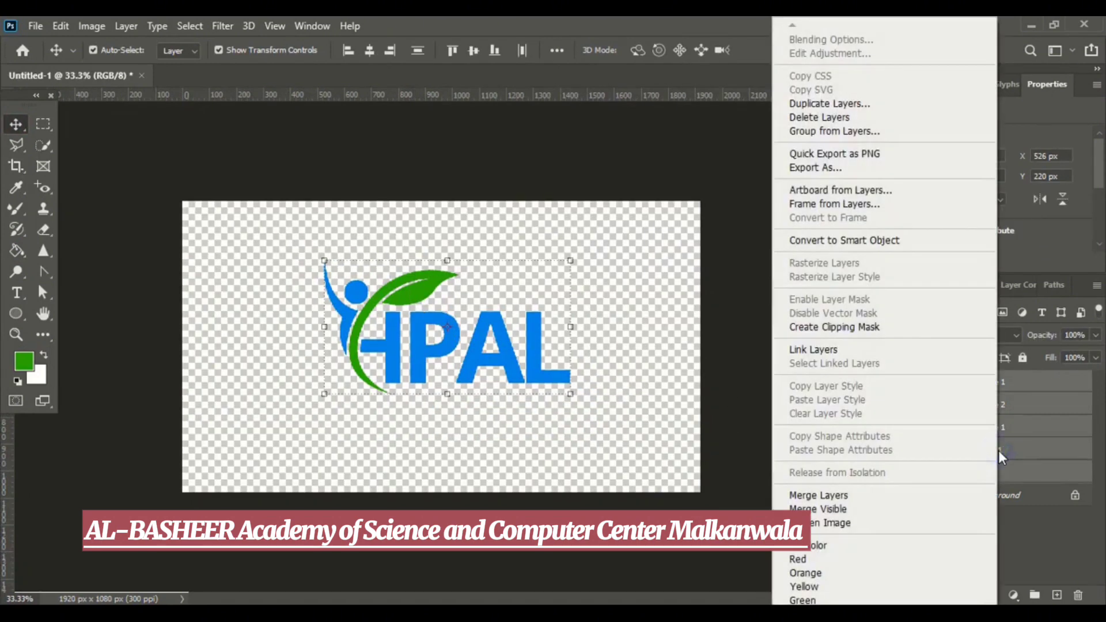
click(849, 495)
click(760, 392)
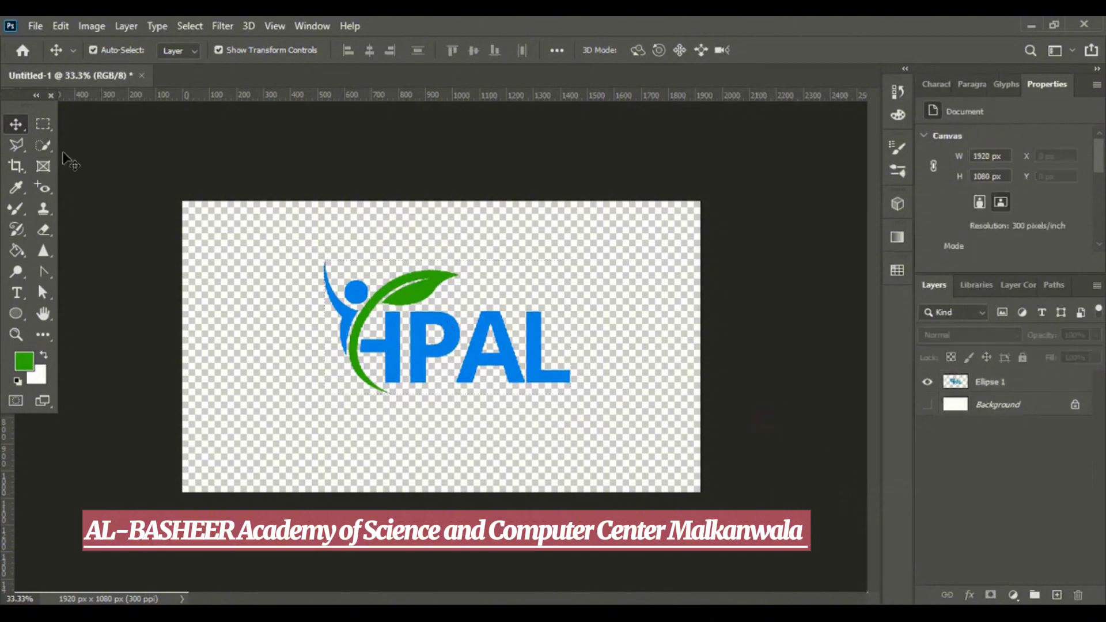
Open the Glass mockup PSD file.
click(38, 24)
click(50, 56)
click(525, 146)
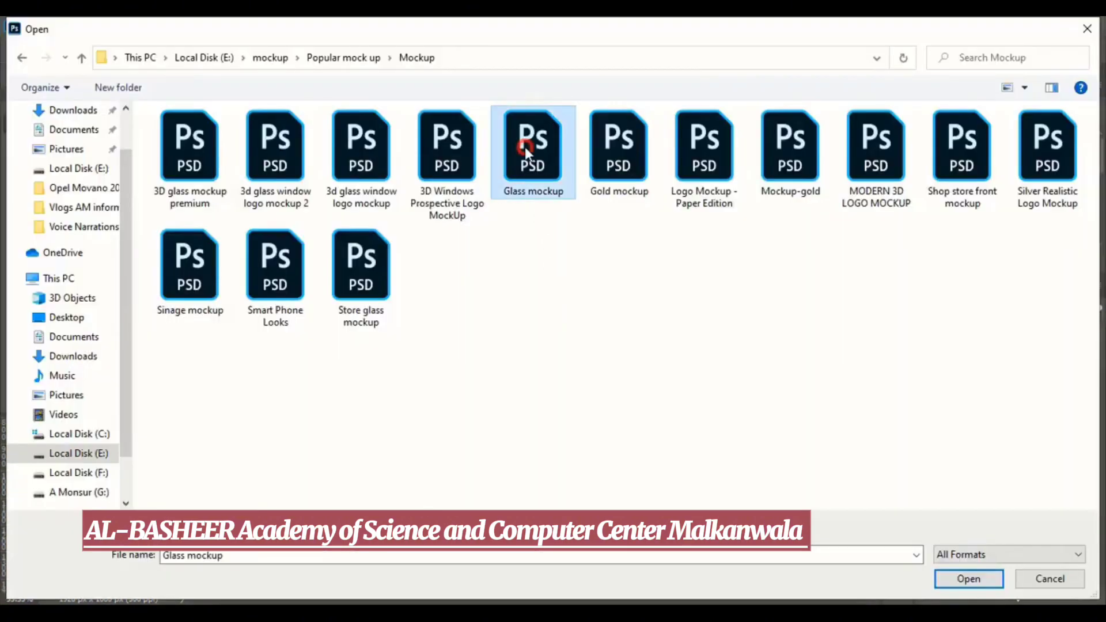
click(996, 576)
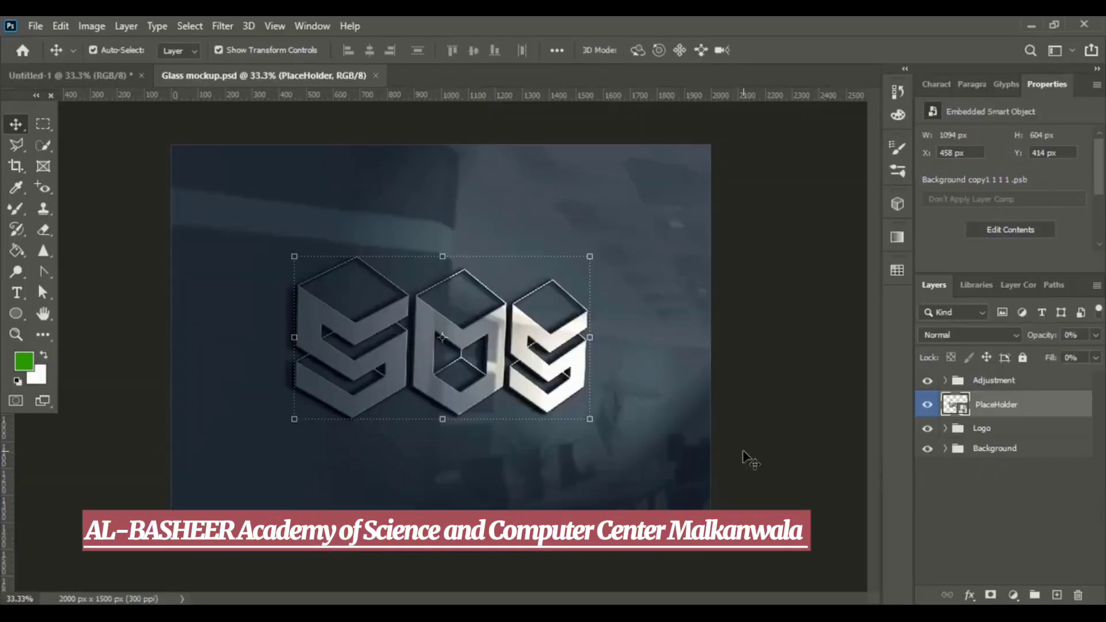
Edit the mockup's PlaceHolder smart object contents and bring the merged logo into it.
double_click(953, 404)
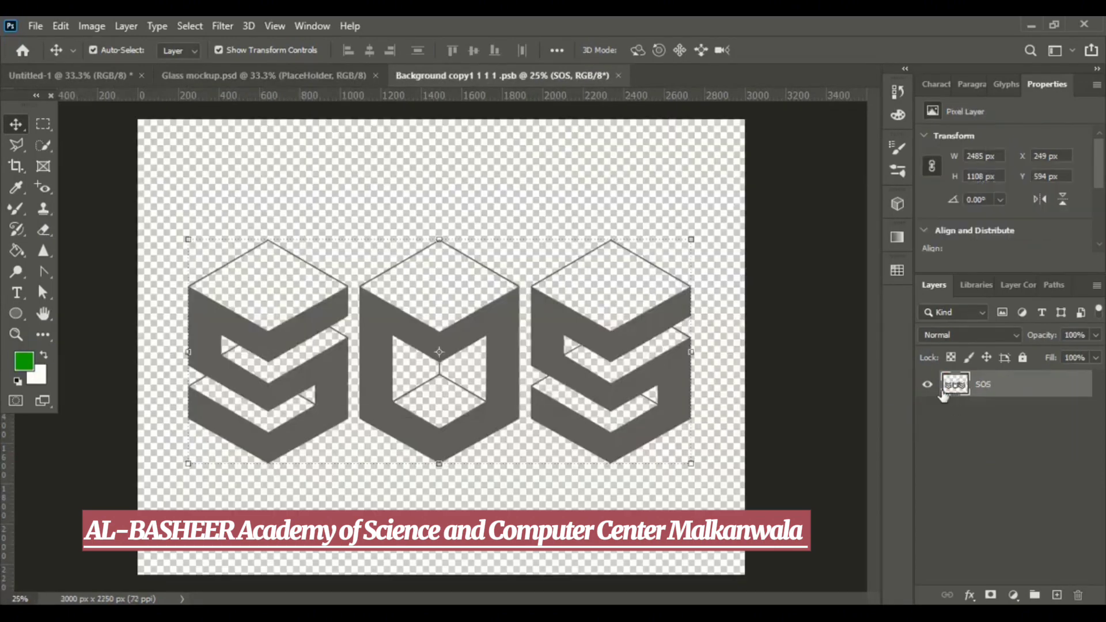
click(116, 76)
drag(423, 352, 731, 410)
Scale the logo to about 239% and position it centered over the placeholder artwork, then commit.
key(ctrl+t)
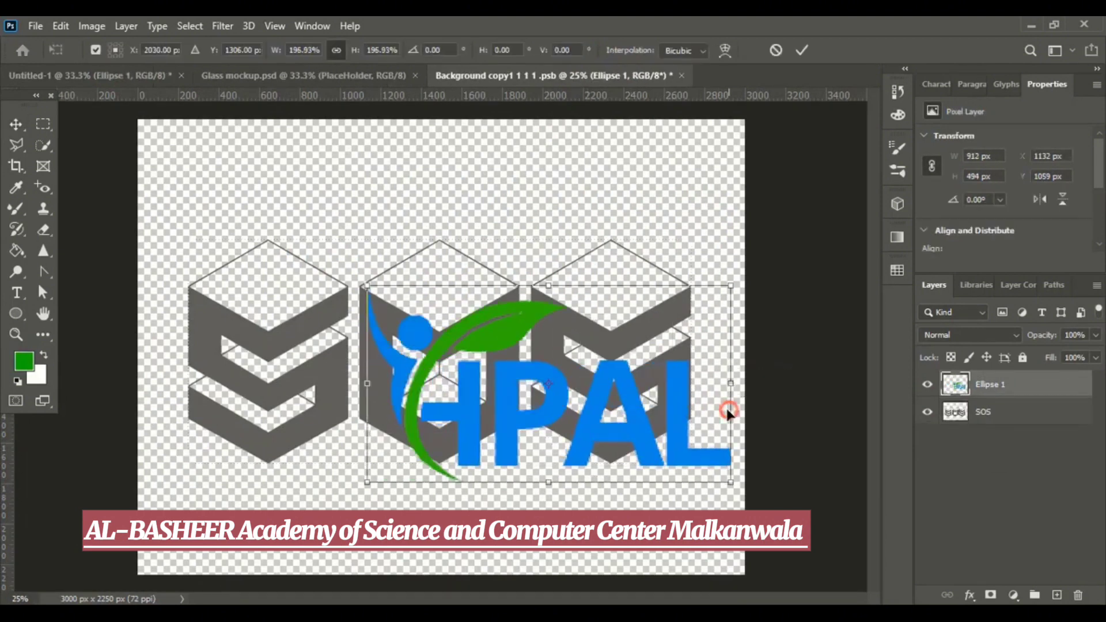
drag(364, 389, 289, 391)
drag(477, 433, 438, 375)
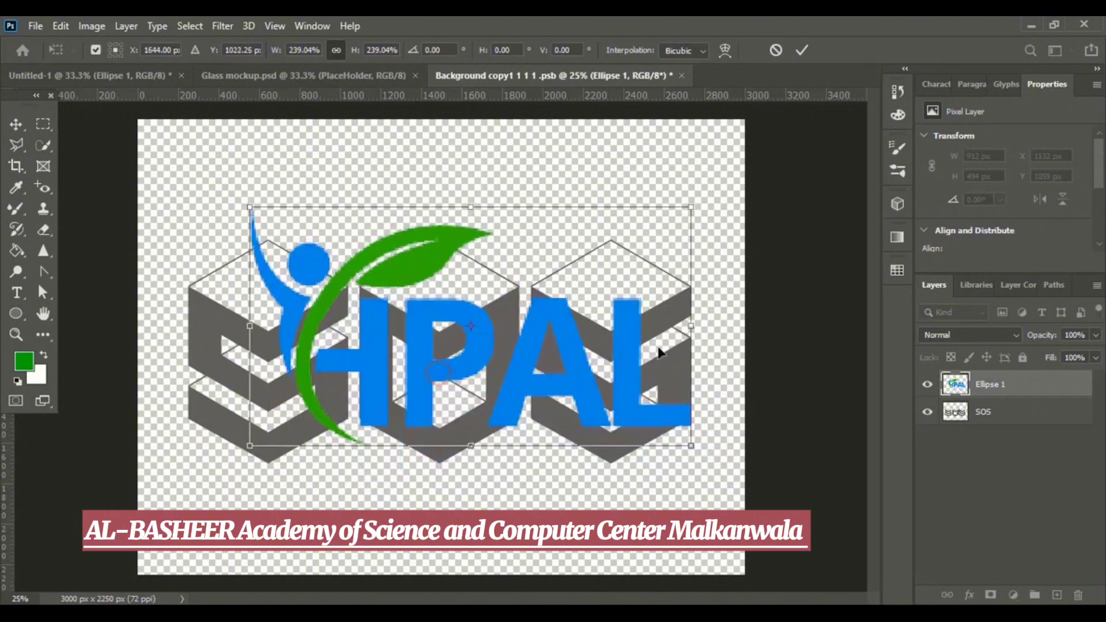
click(801, 50)
Hide the SOS layer, then close the smart object and save its changes.
click(926, 411)
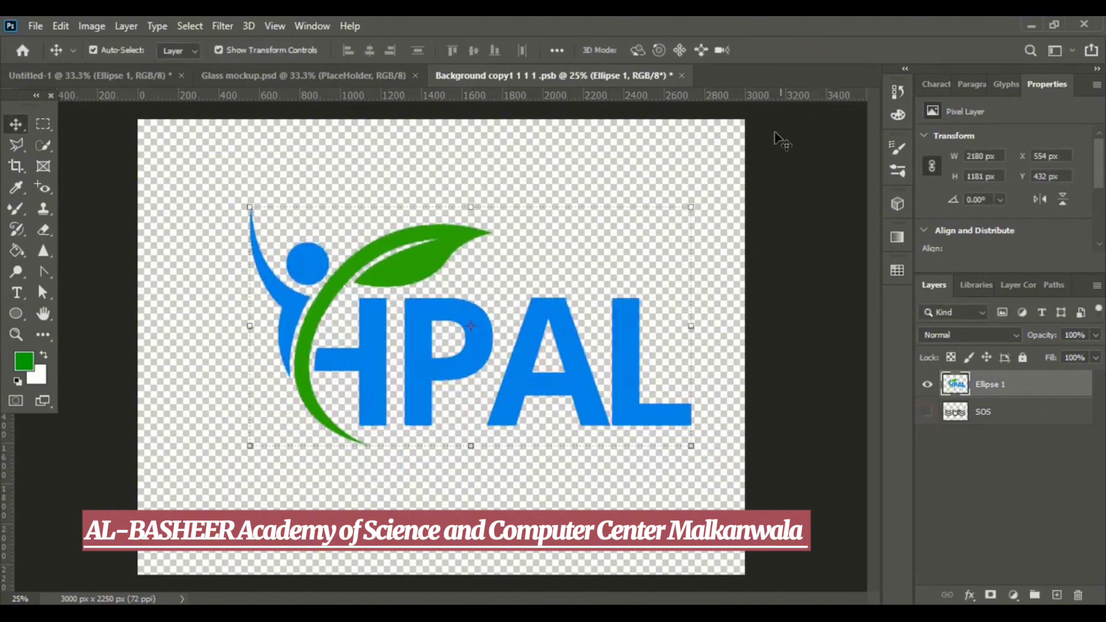
click(683, 75)
click(468, 249)
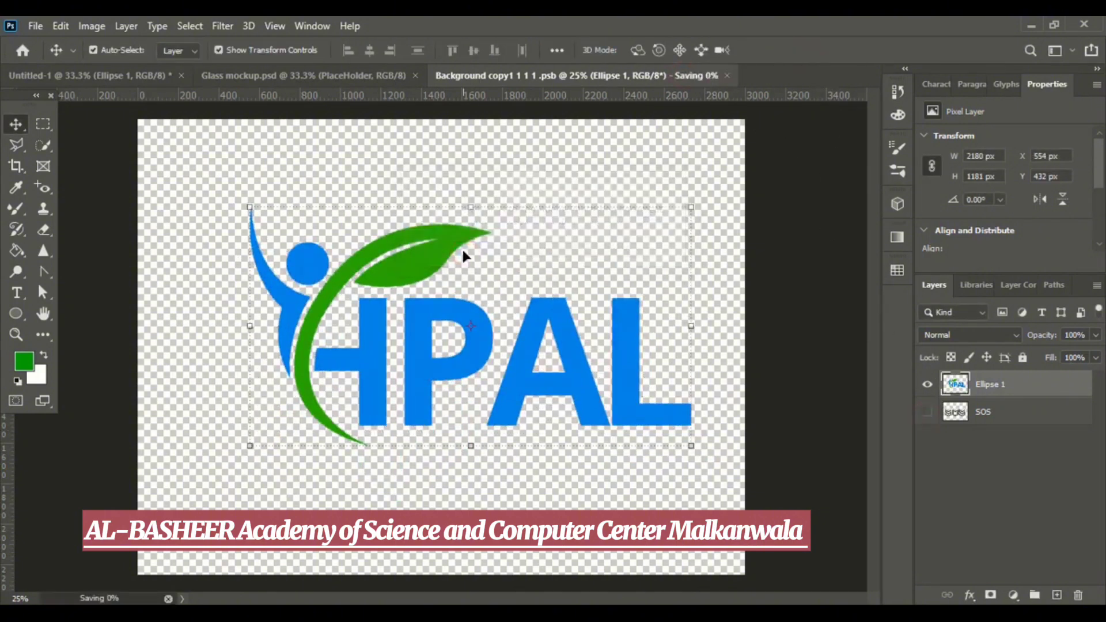
Return to the Glass mockup document and inspect the logo on the mockup.
click(341, 75)
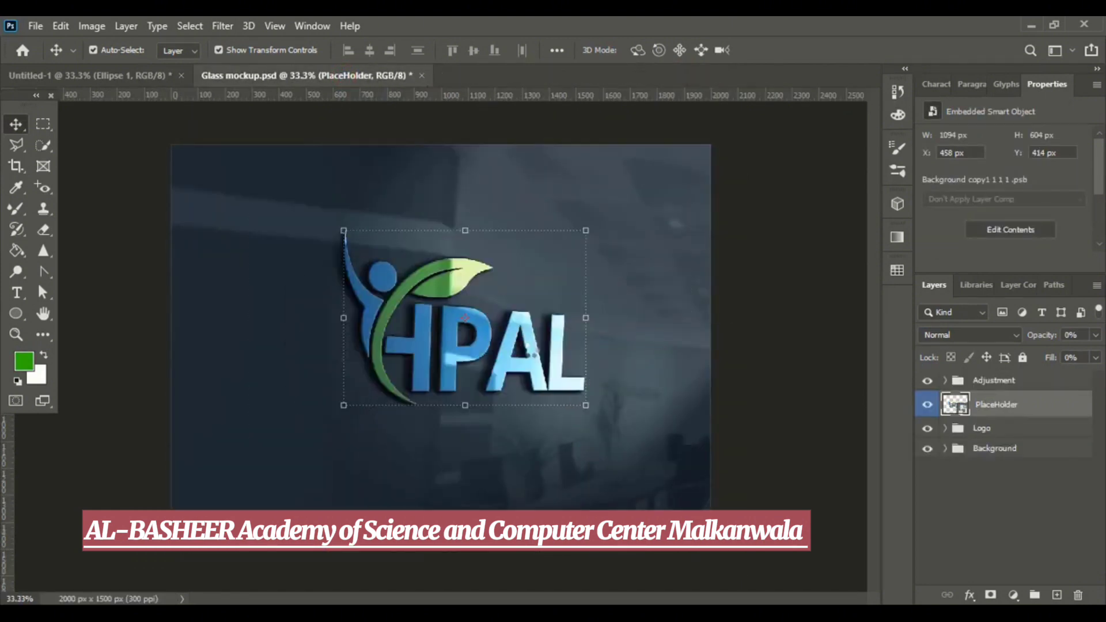
click(735, 346)
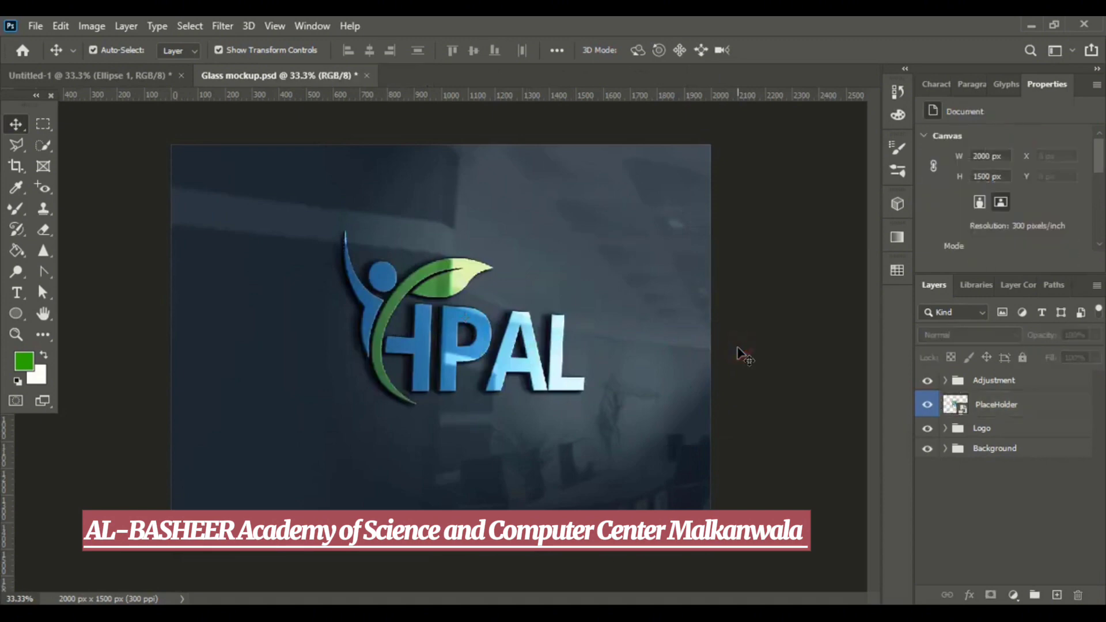
key(ctrl+plus)
scroll(736, 351, up, 2)
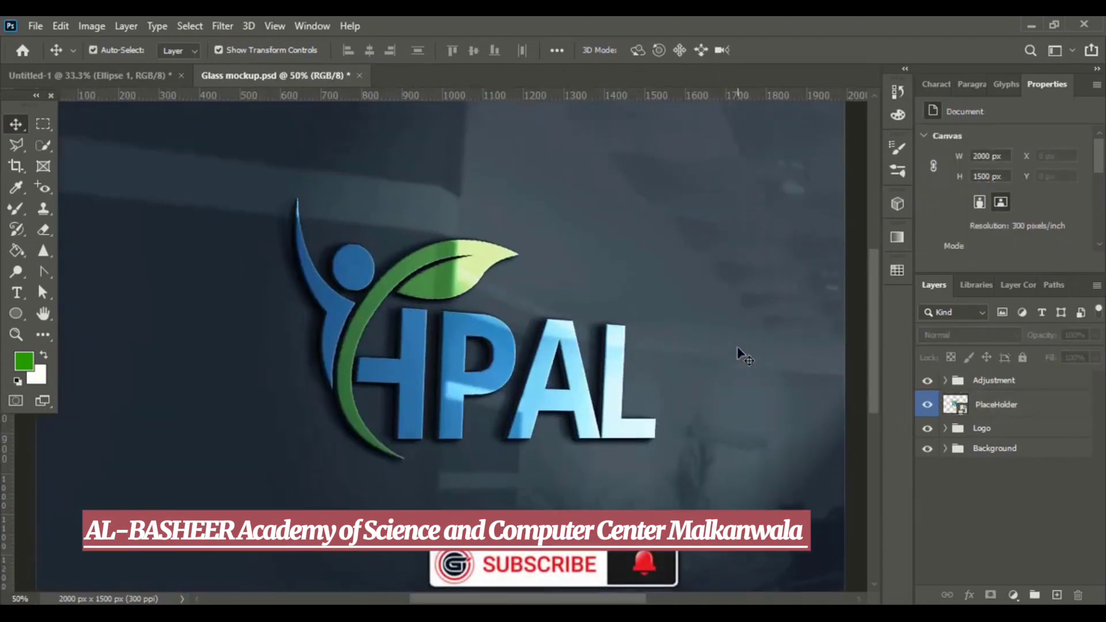
scroll(724, 332, down, 2)
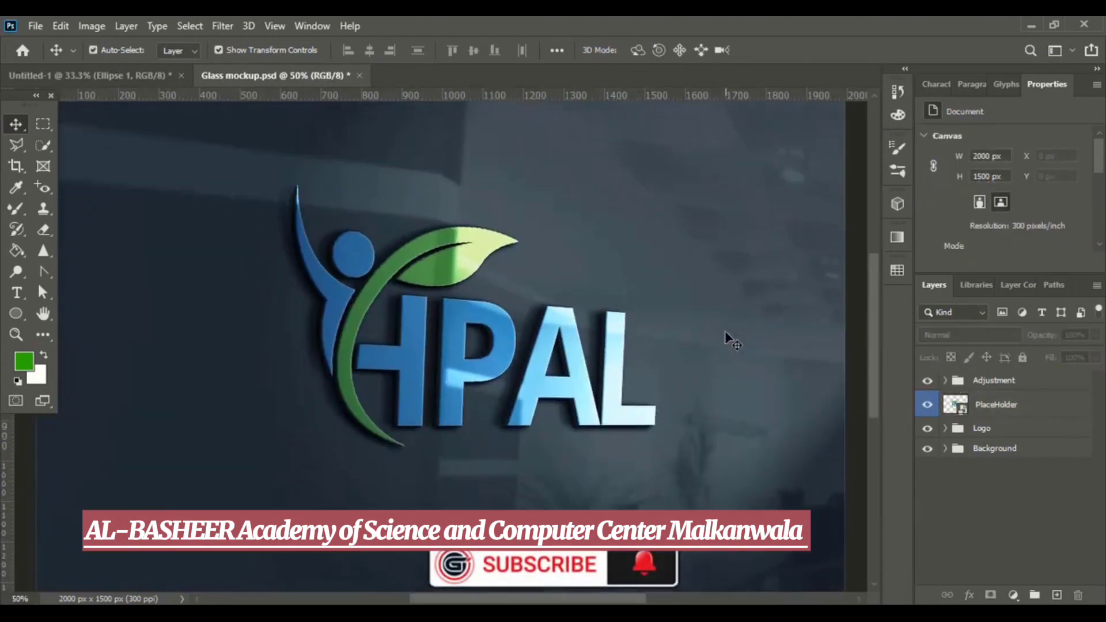